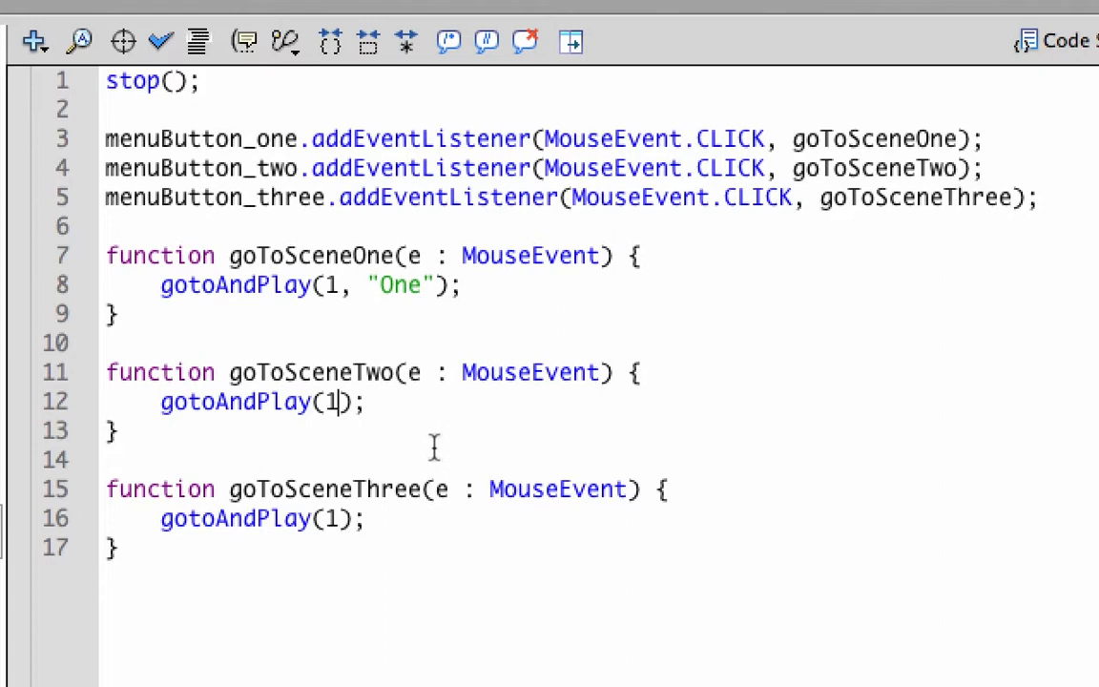
- Add the scene names "Two" and "Three" as second arguments to gotoAndPlay in goToSceneTwo and goToSceneThree respectively
text(, "Two")
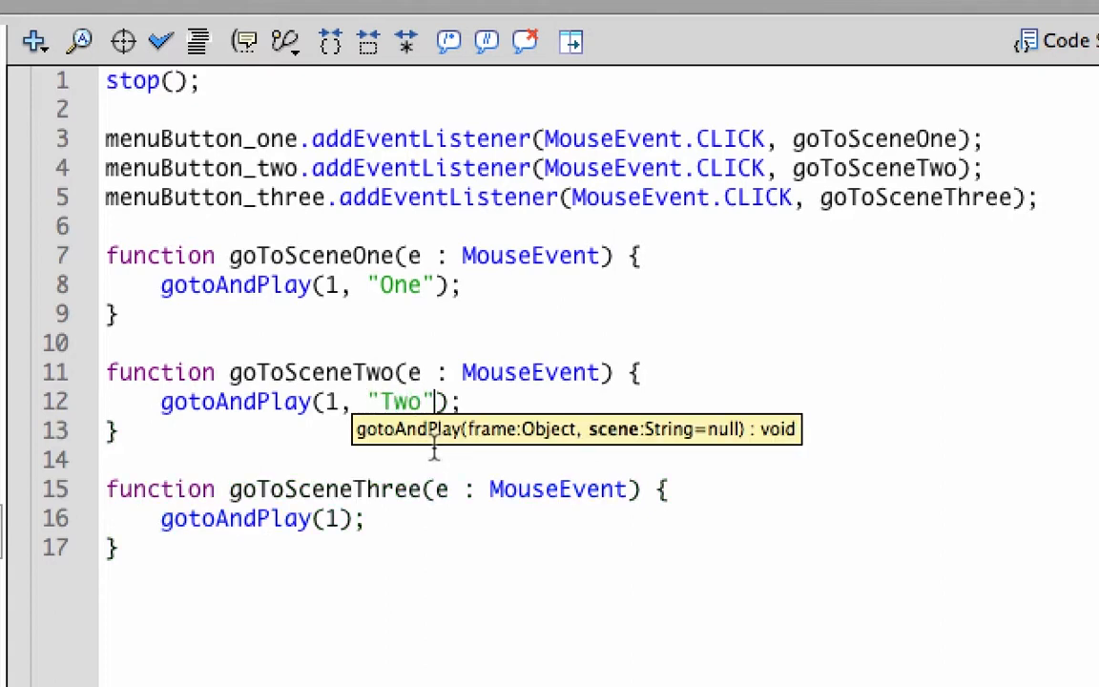
click(341, 518)
text(, )
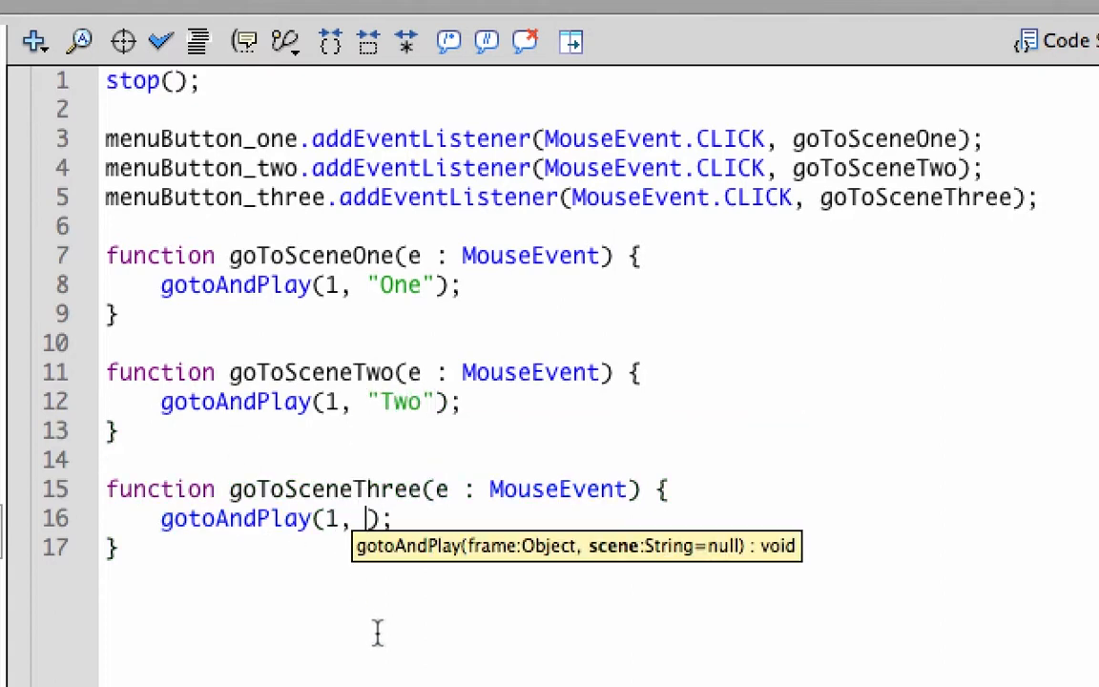
text("Three")
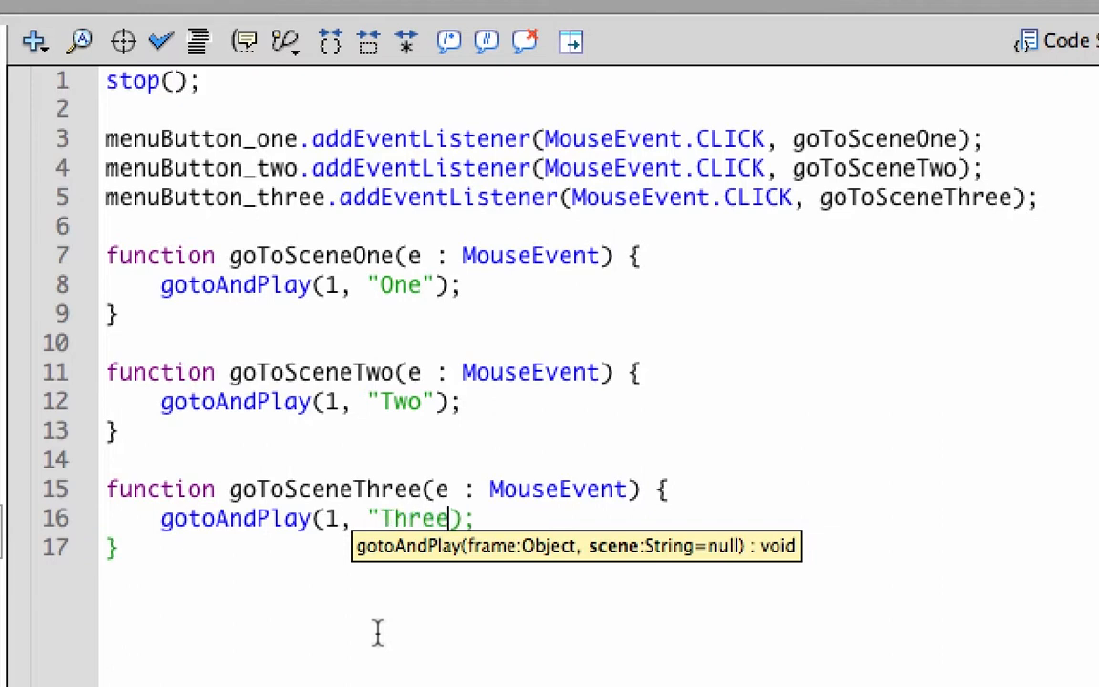
click(378, 633)
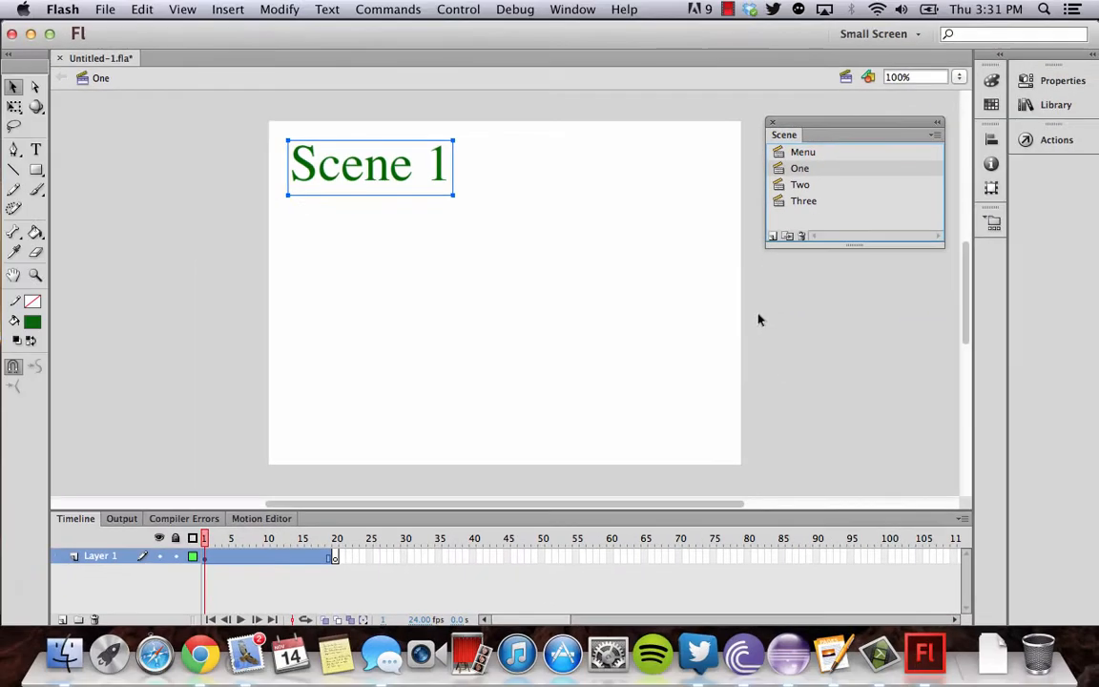
- Add a new layer to scene One and name it Actions
click(62, 619)
double_click(109, 556)
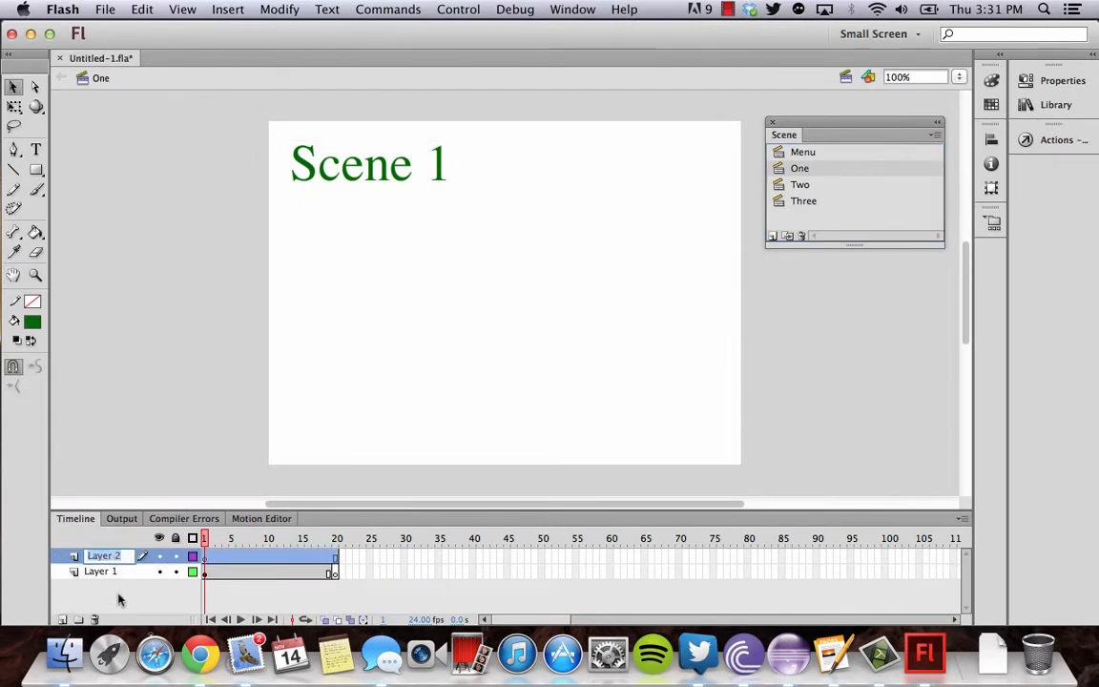
text(Acgtio)
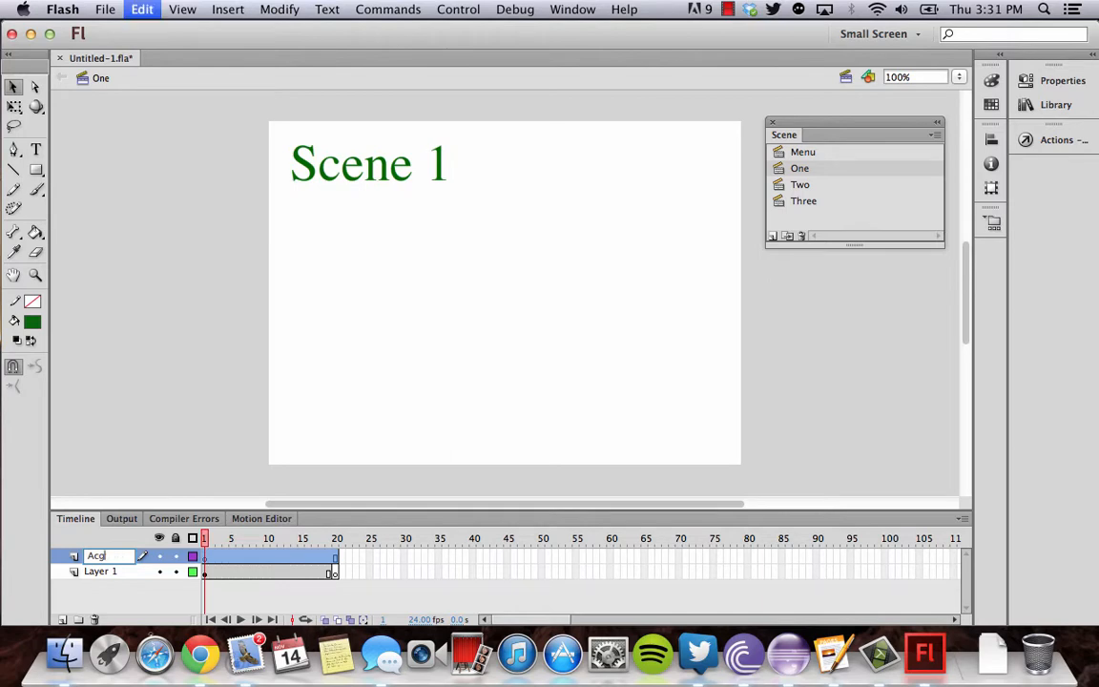
text(ns)
key(Return)
- Insert a blank keyframe at frame 20 of scene One's Actions layer and give it the script stop();
click(1030, 141)
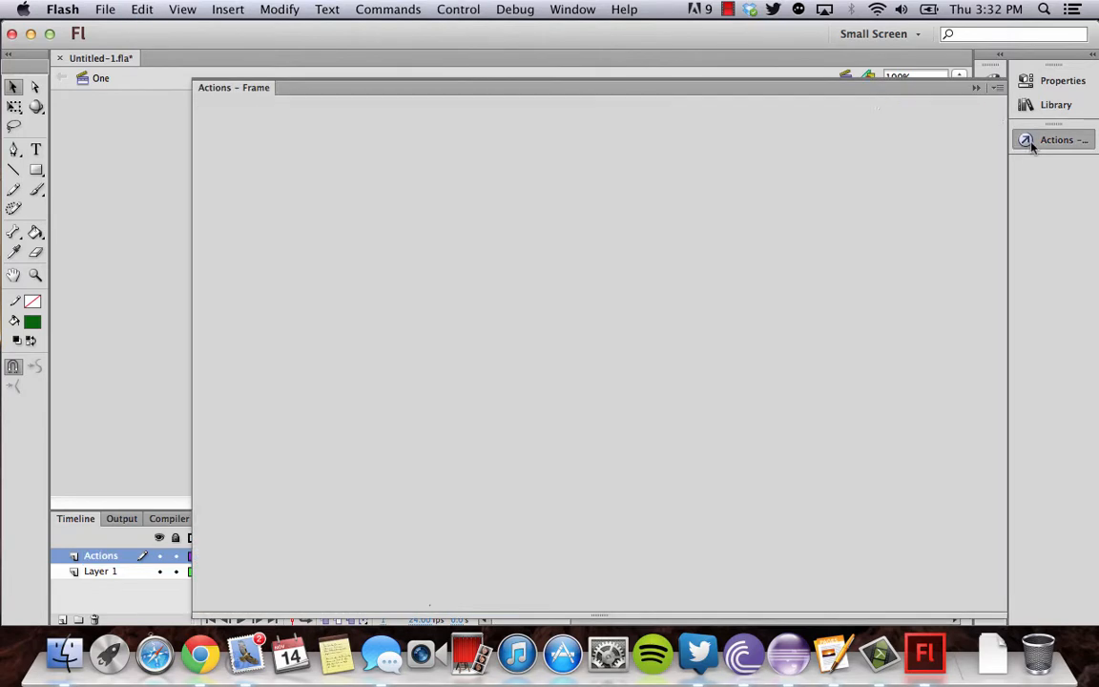
click(1030, 141)
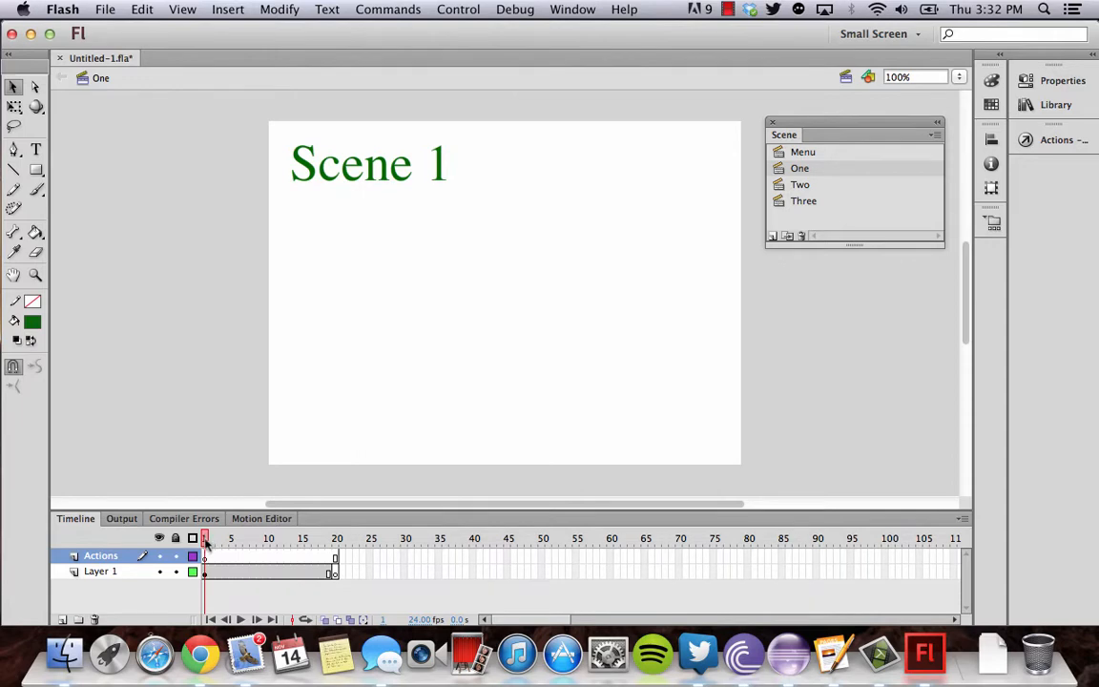
drag(206, 542, 338, 553)
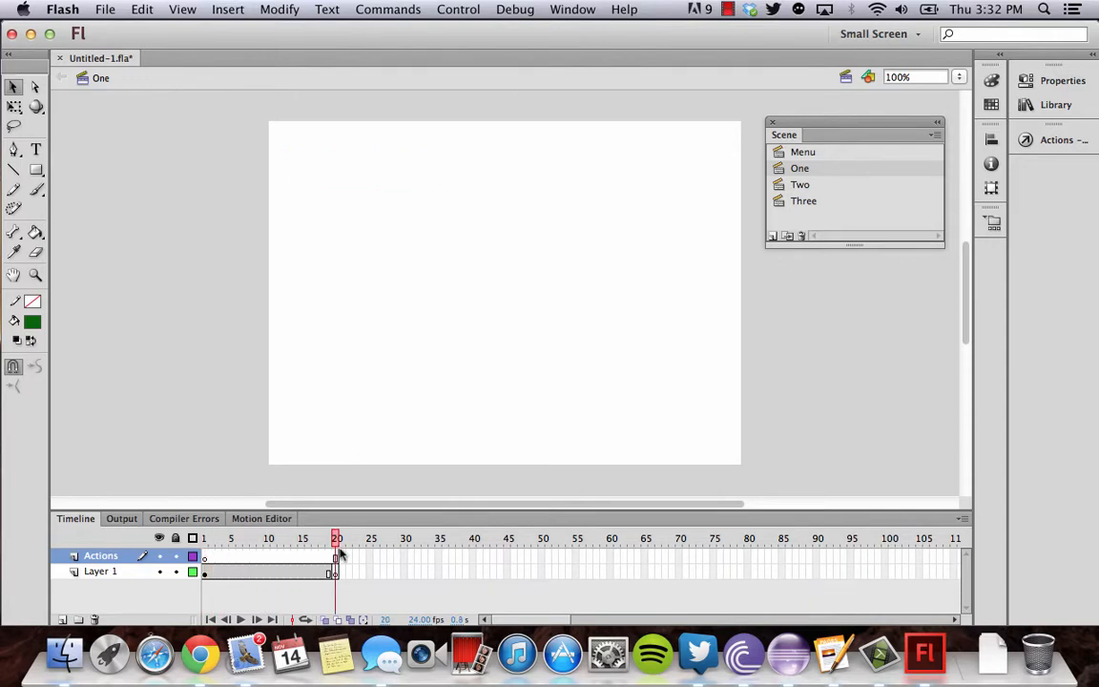
key(shift+comma)
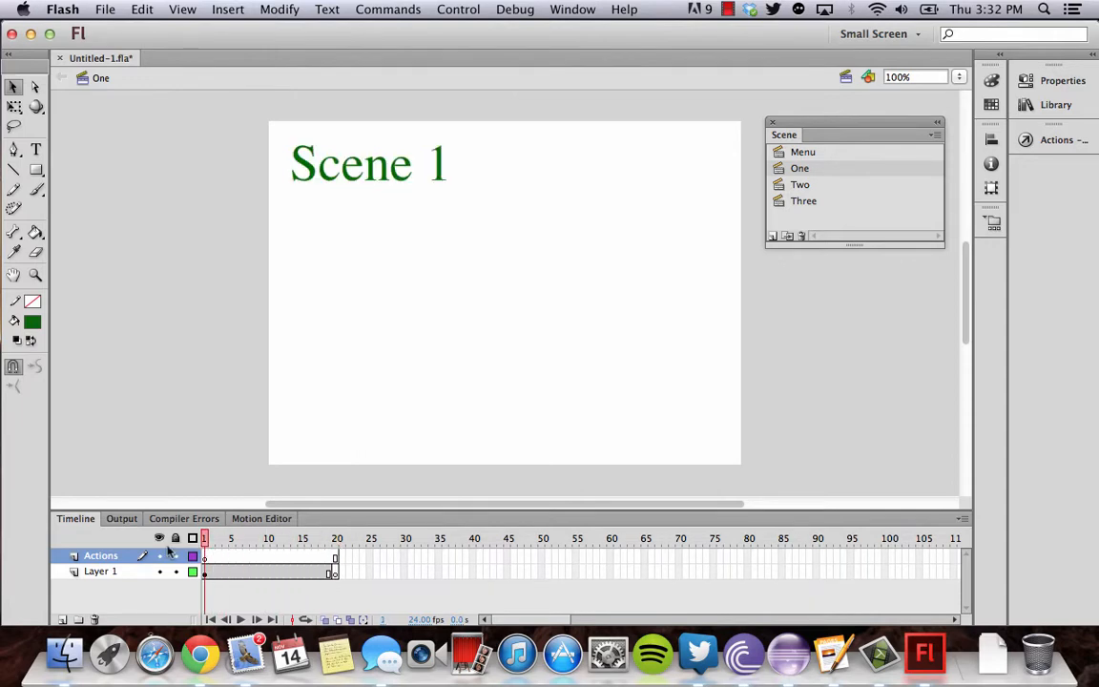
click(336, 559)
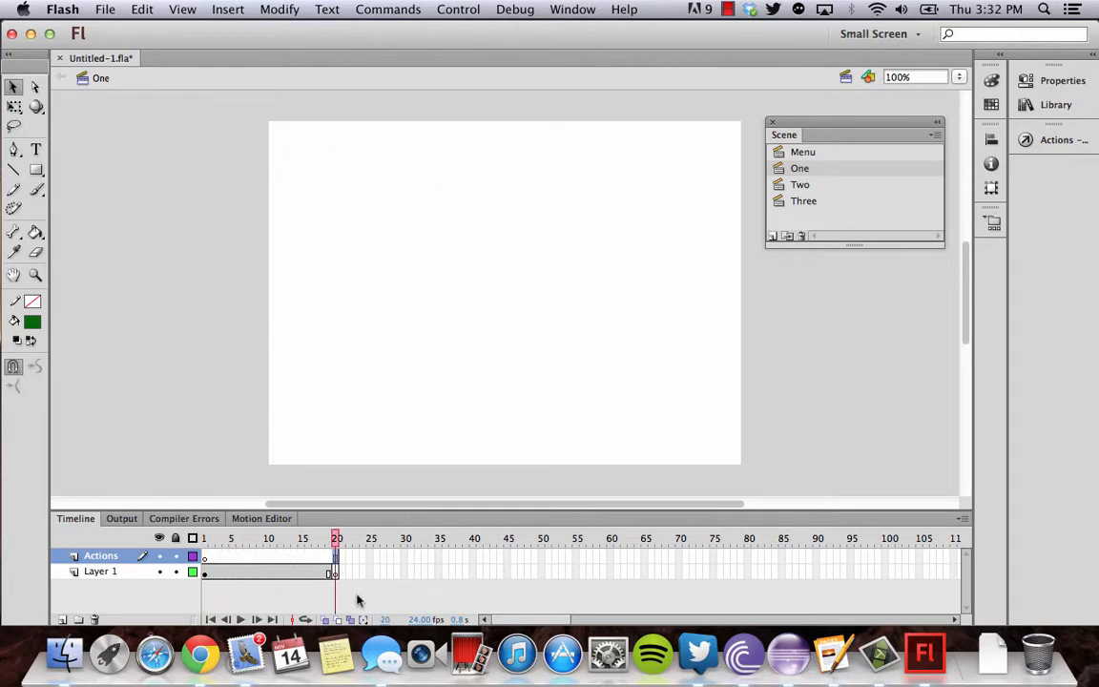
key(F7)
click(1053, 140)
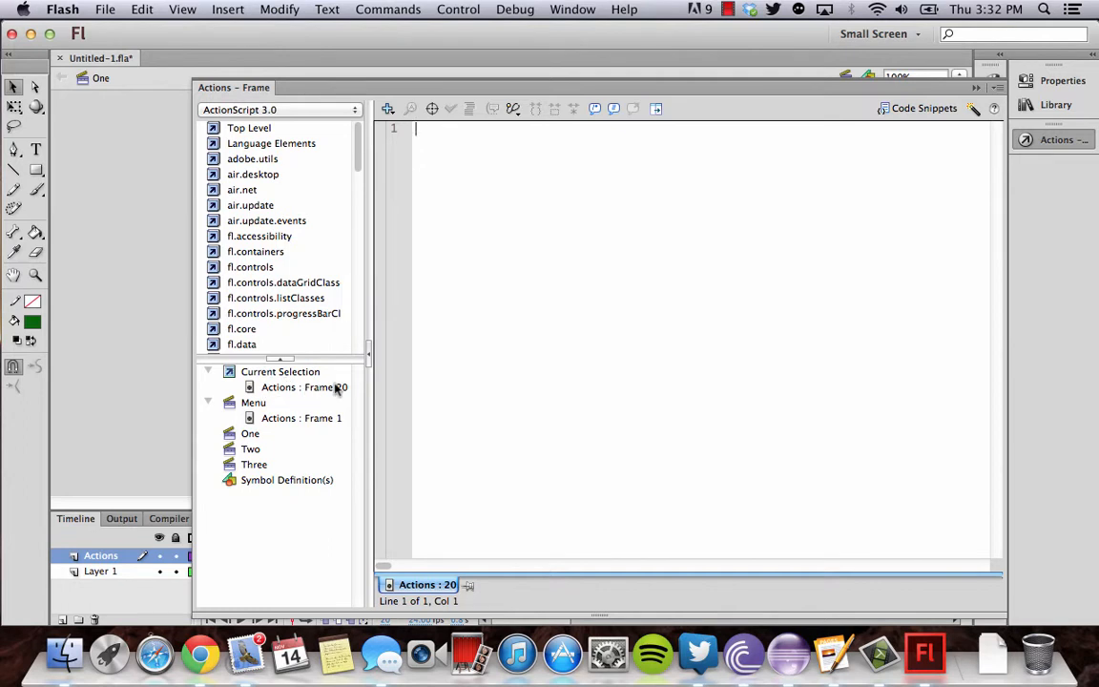
click(333, 388)
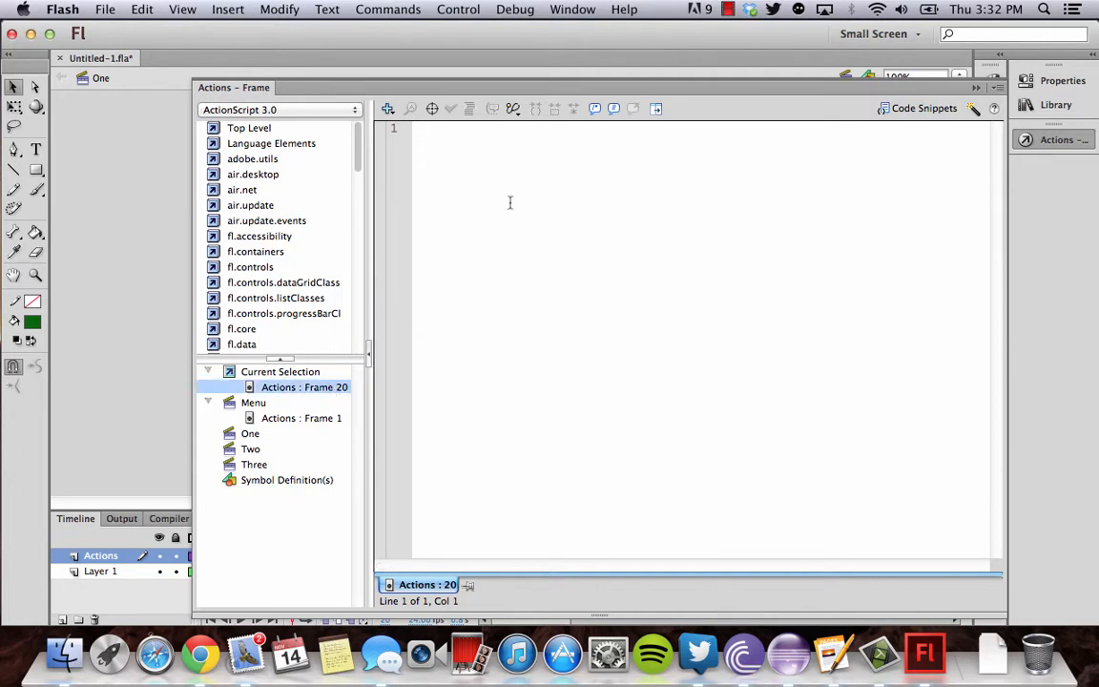
text(stop())
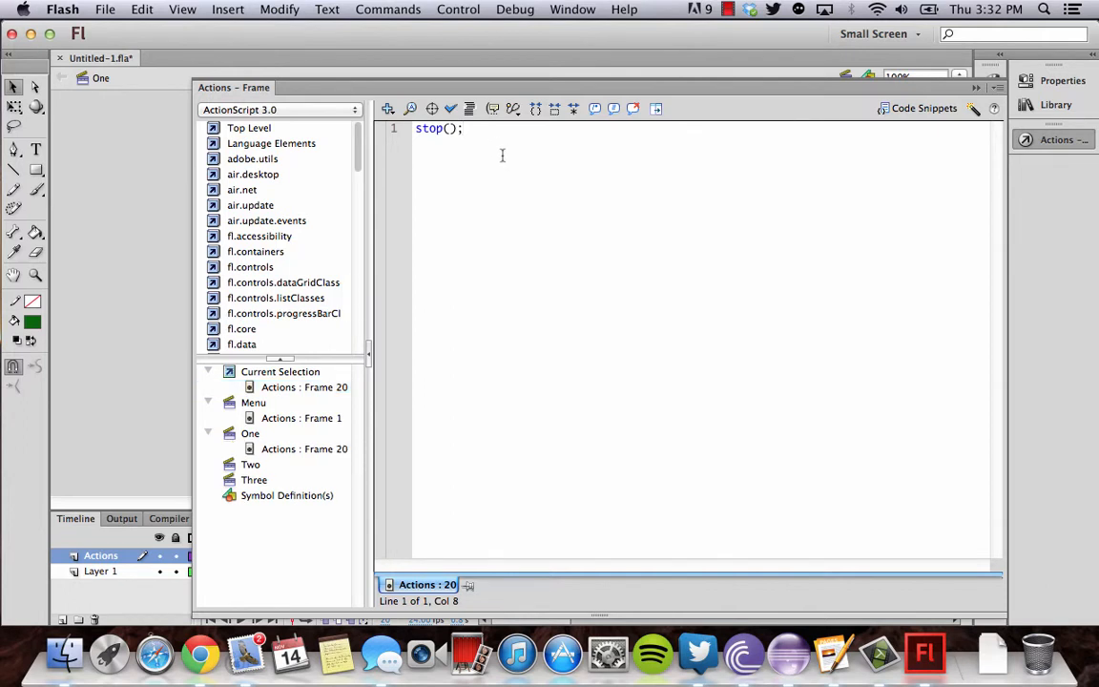
text(;)
key(alt+F9)
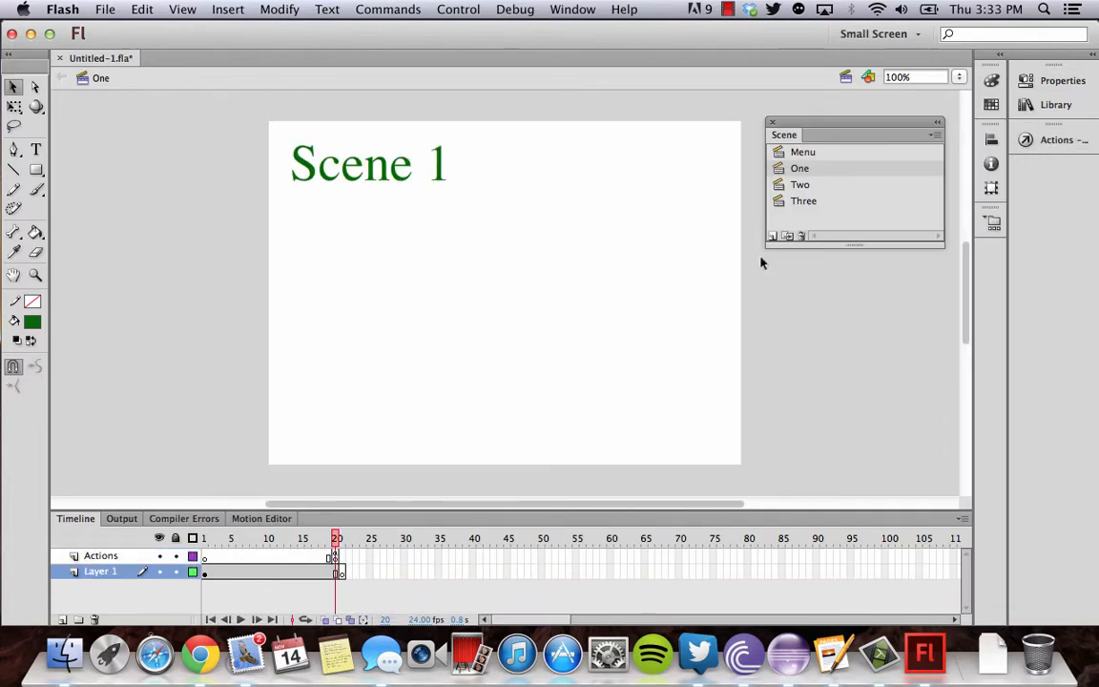
- Switch to scene Two and add a new layer named Actions
click(799, 187)
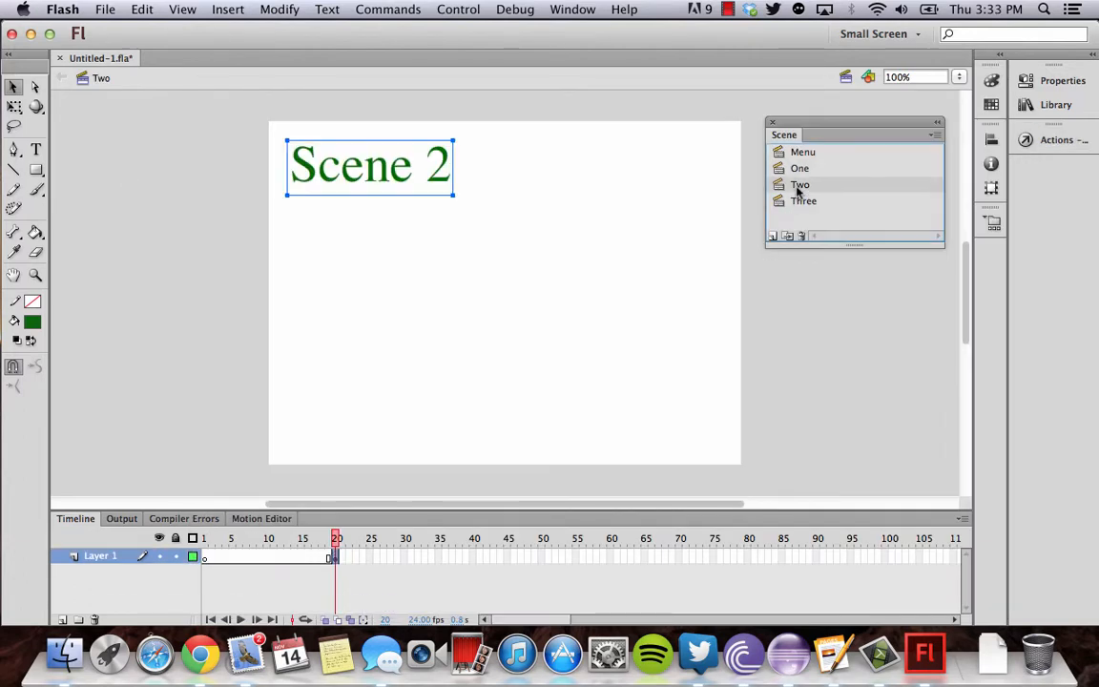
click(62, 619)
double_click(103, 556)
text(A)
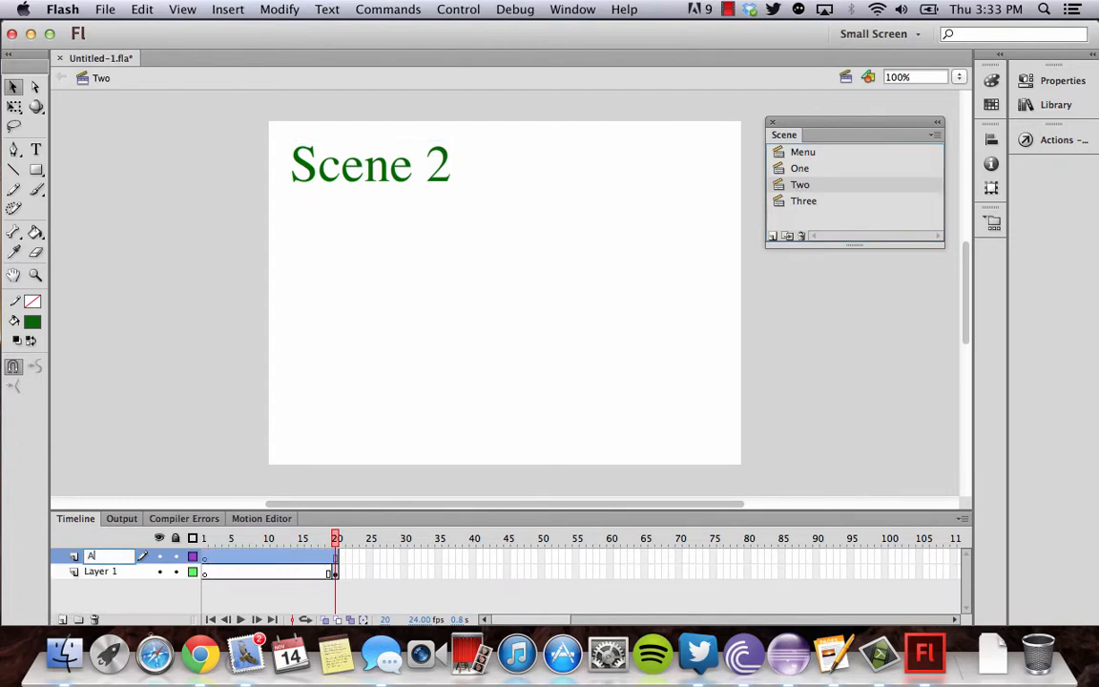
text(ctions)
key(Return)
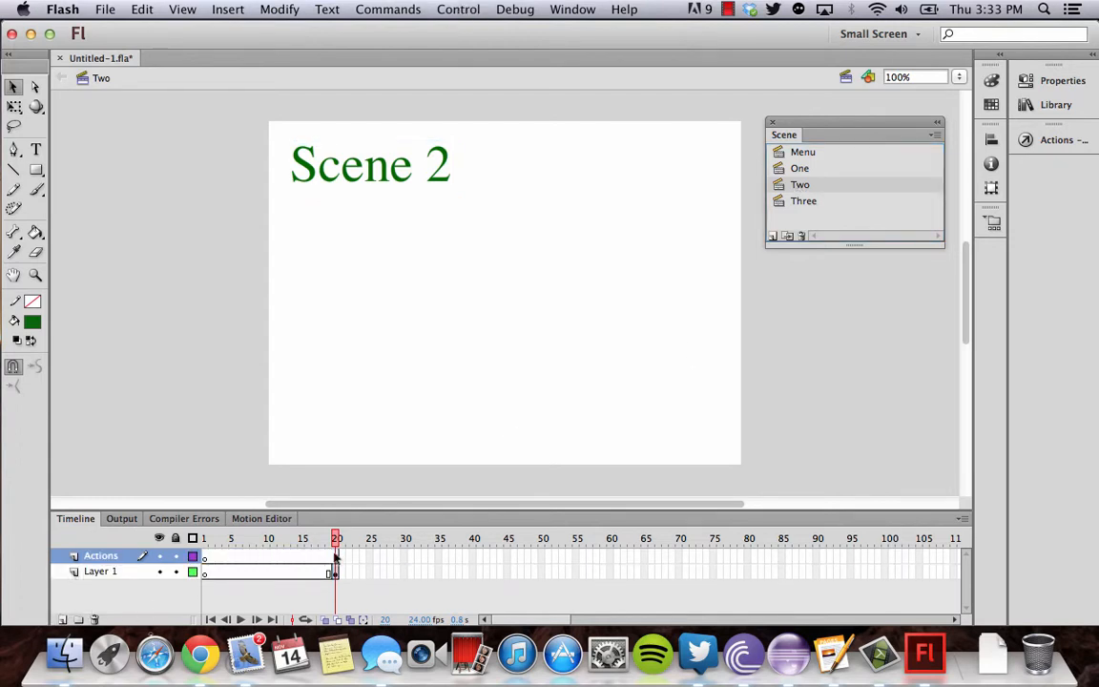
- Give frame 20 of scene Two's Actions layer its own blank keyframe with the script stop();
key(comma)
key(comma)
key(comma)
key(comma)
key(comma)
key(comma)
key(period)
key(period)
key(period)
key(period)
key(period)
key(period)
click(1044, 140)
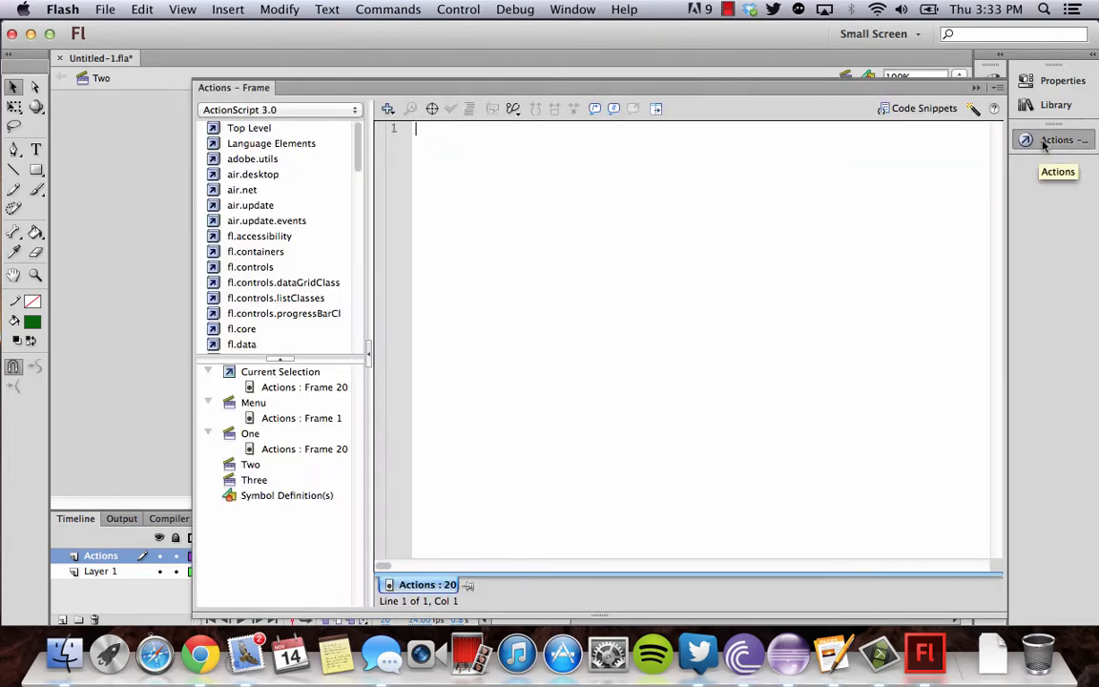
text(stop();)
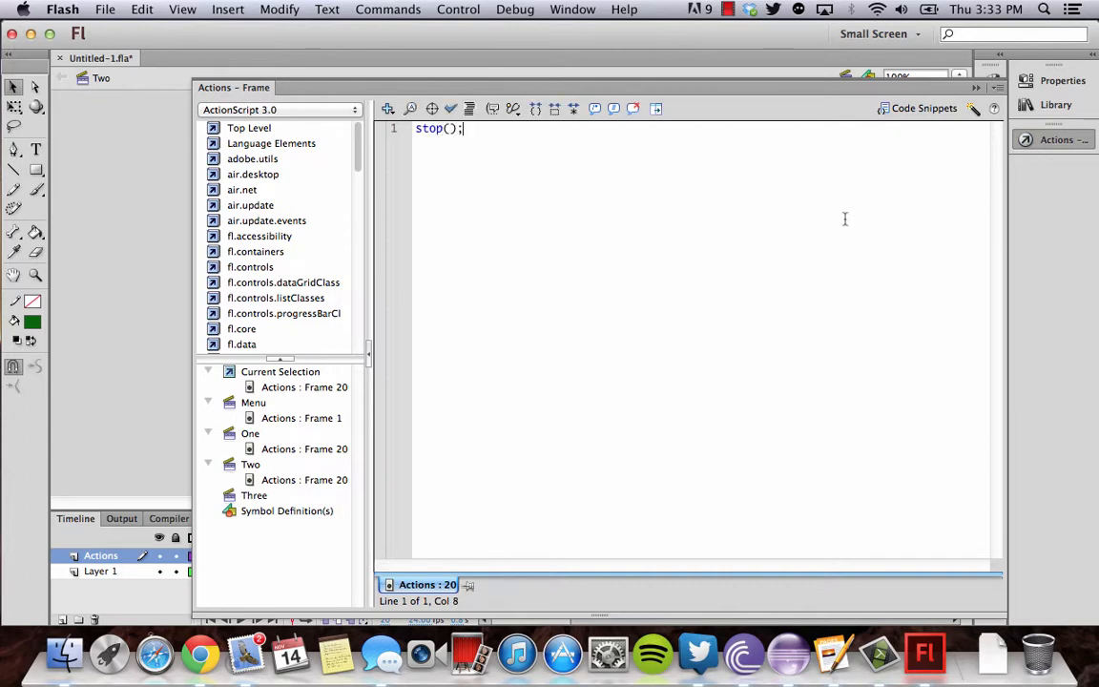
key(F9)
- Switch to scene Three and add a new layer named Actions
click(822, 201)
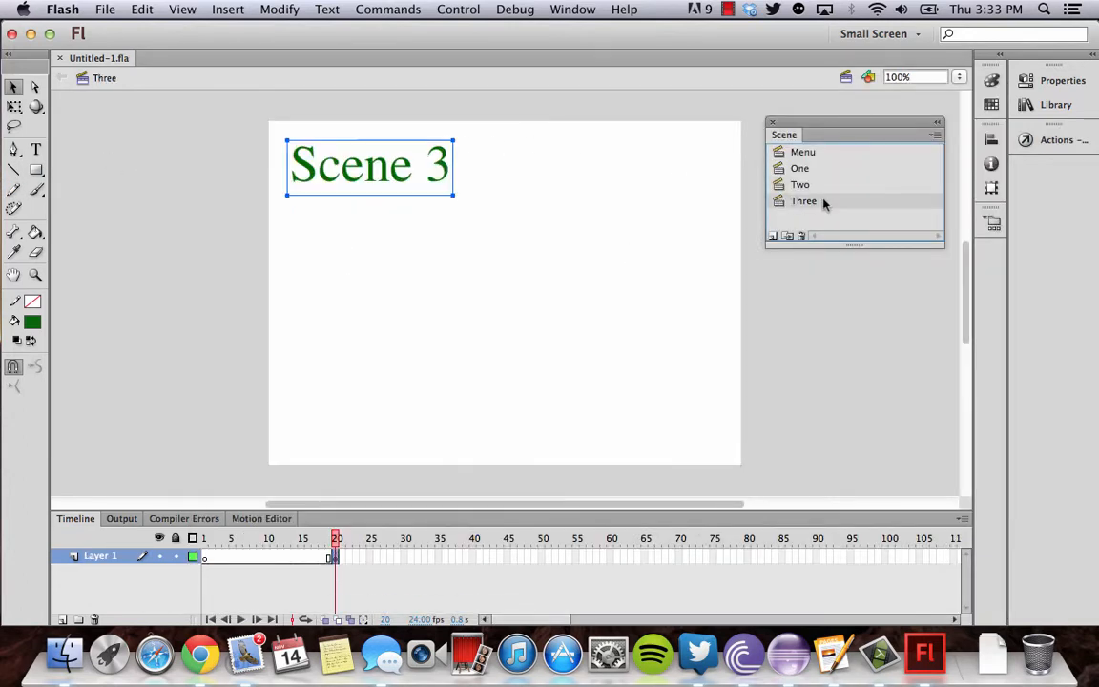
click(62, 619)
double_click(85, 555)
text(A)
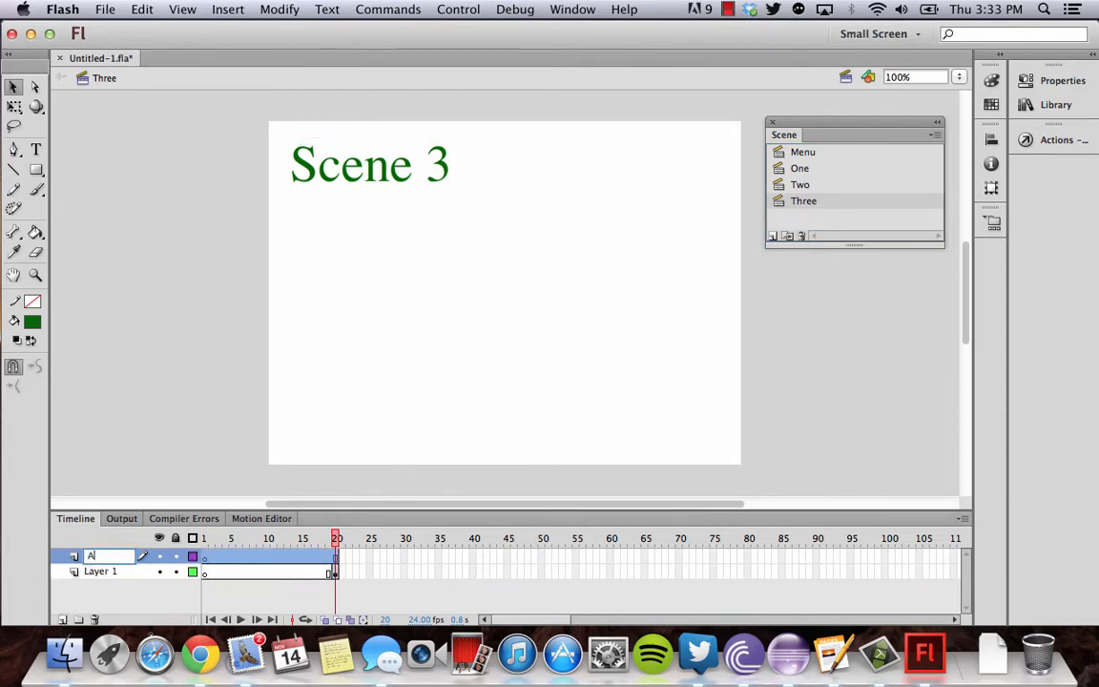
text(ctions)
key(Return)
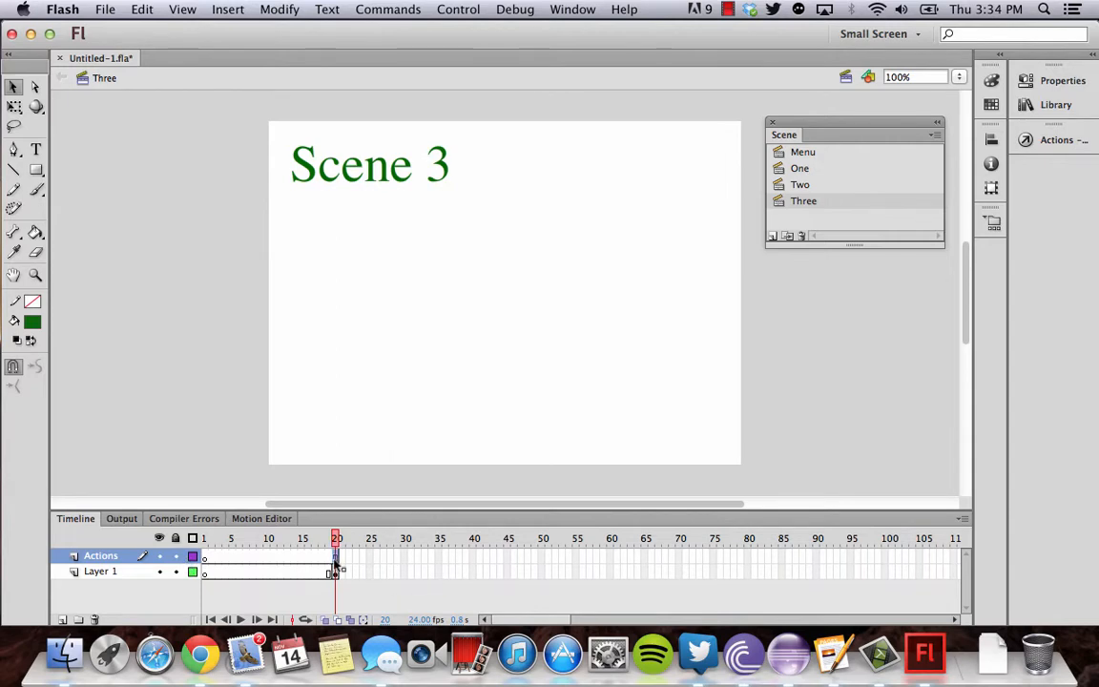
- Add the script stop(); to a blank keyframe at frame 20 of scene Three's Actions layer
key(F9)
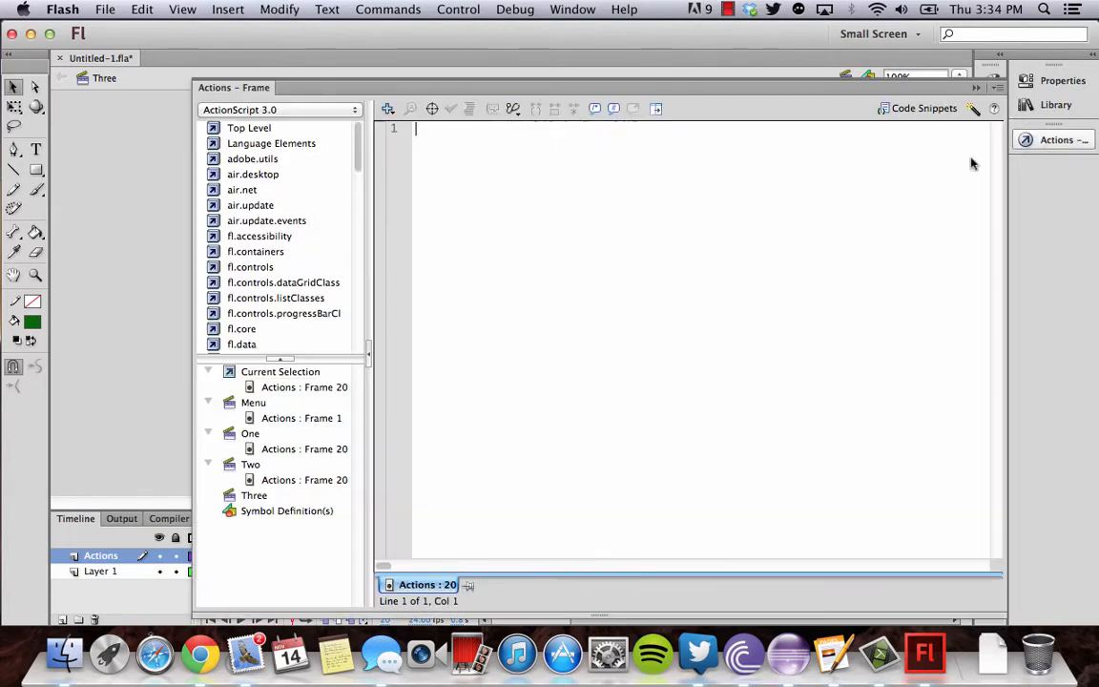
text(stop();)
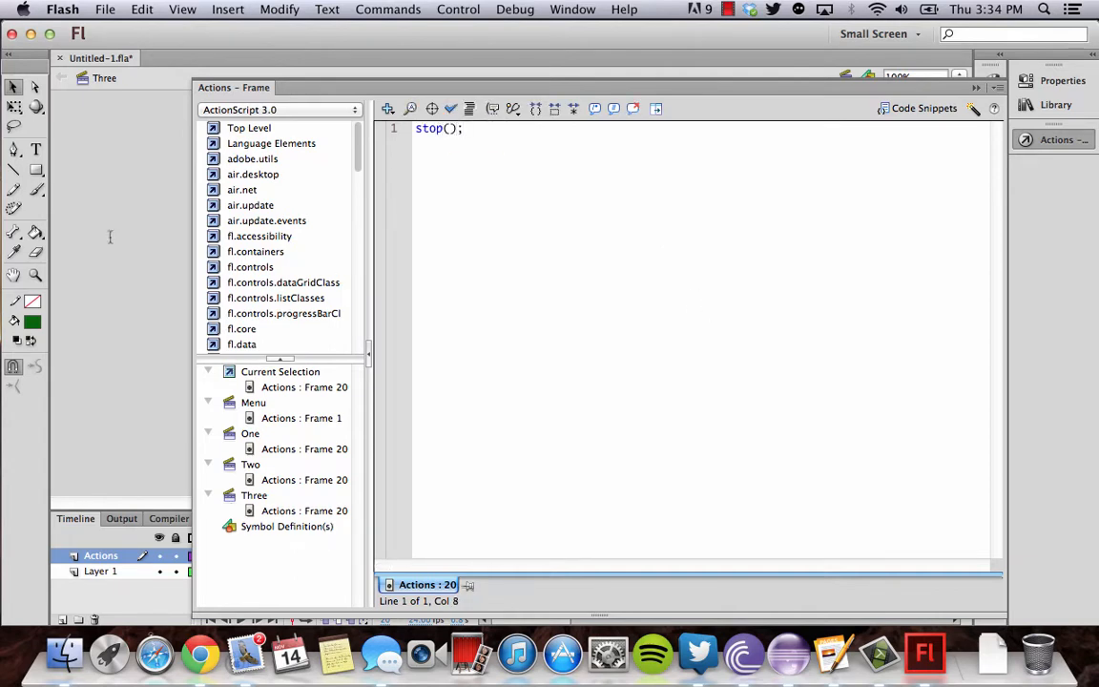
key(F9)
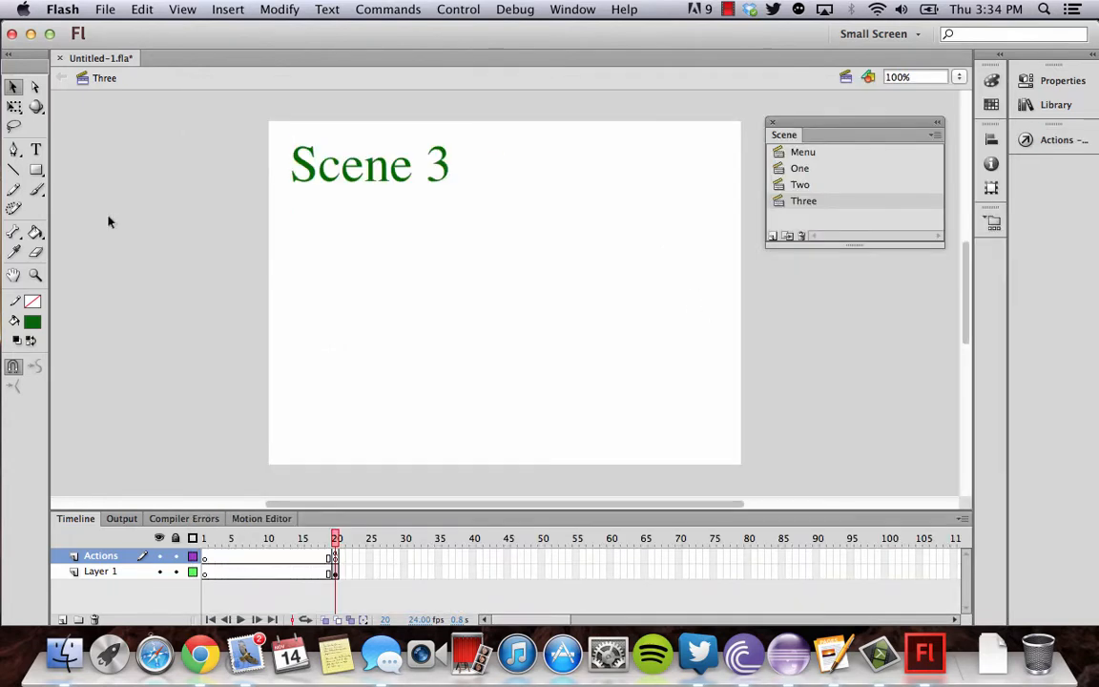
- Test the movie, try the menu's Three button, and close the preview
key(super+Return)
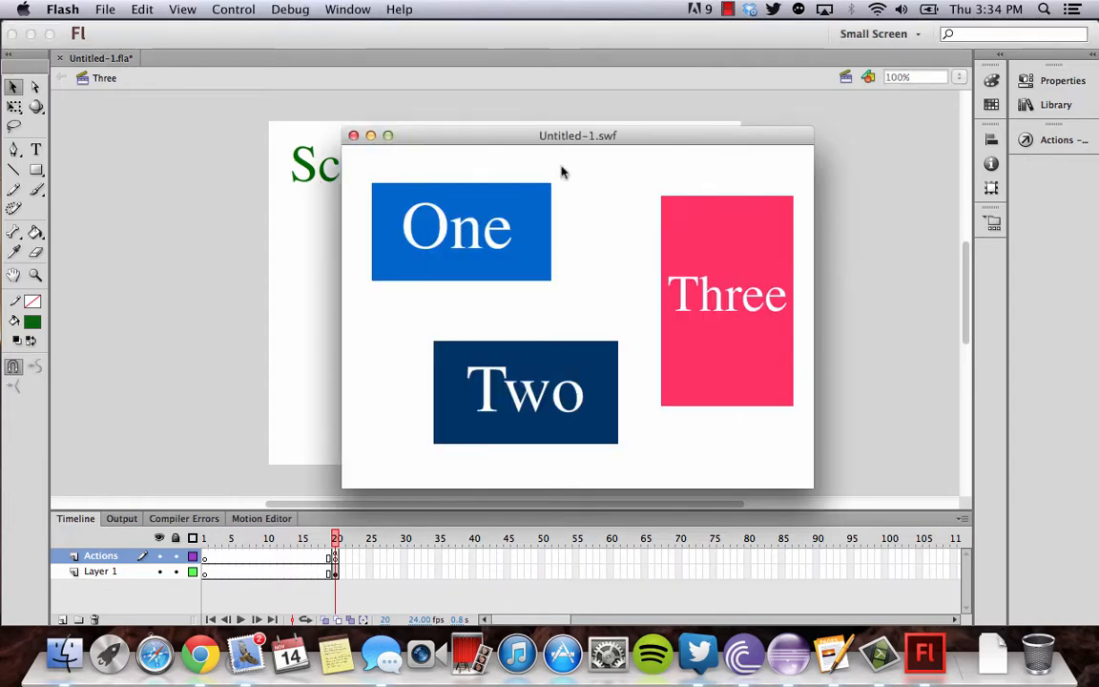
drag(601, 135, 604, 108)
click(711, 275)
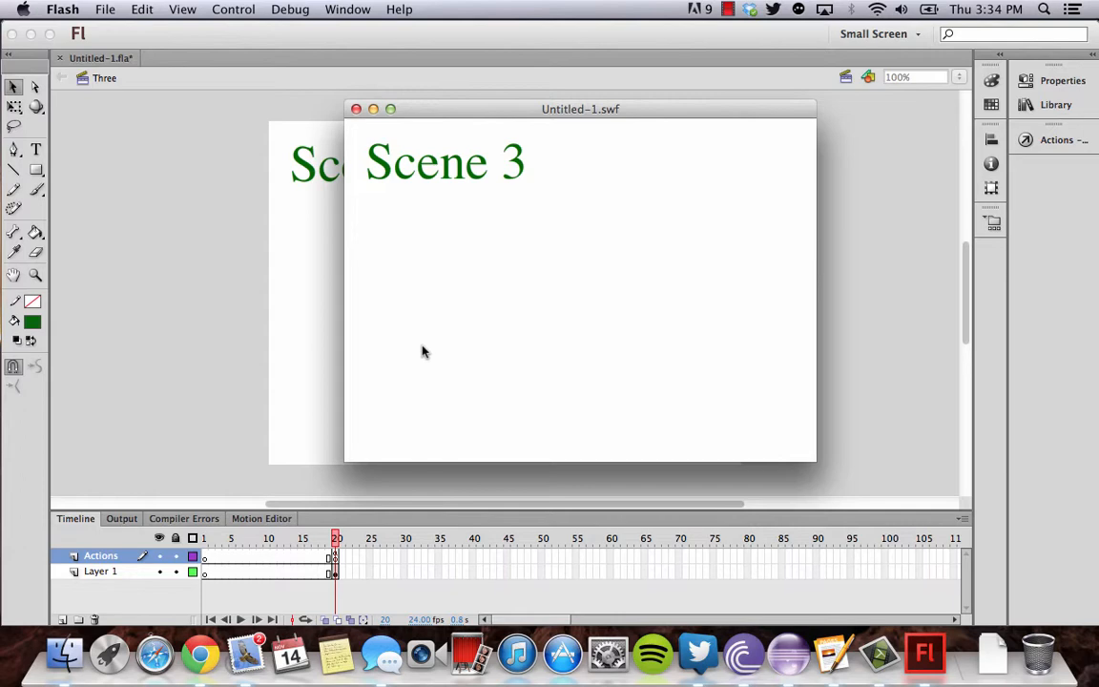
drag(596, 117, 677, 143)
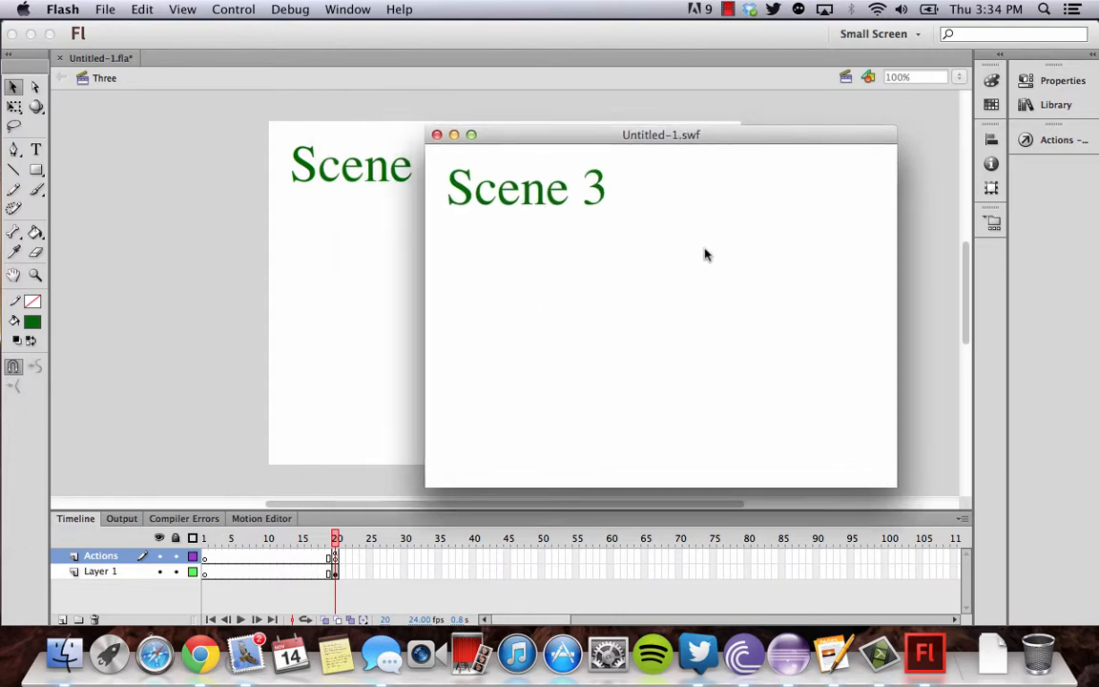
click(437, 135)
- Test the movie again, try the menu's Two button, and close the preview
key(super+Return)
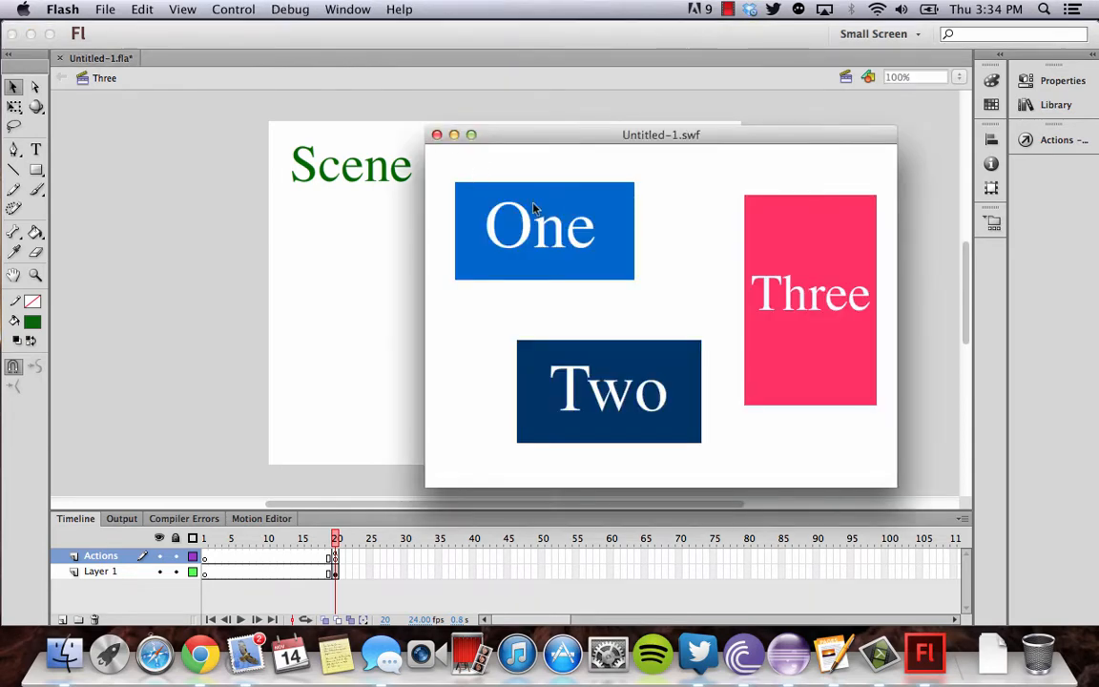
click(610, 382)
drag(650, 141, 570, 123)
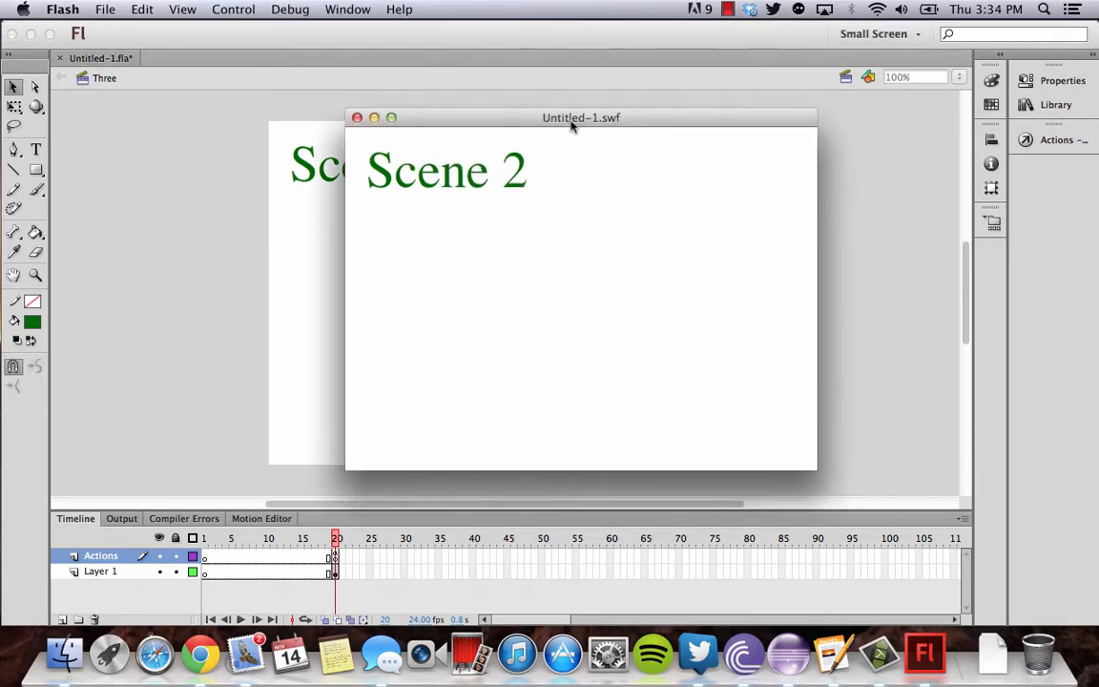
click(356, 117)
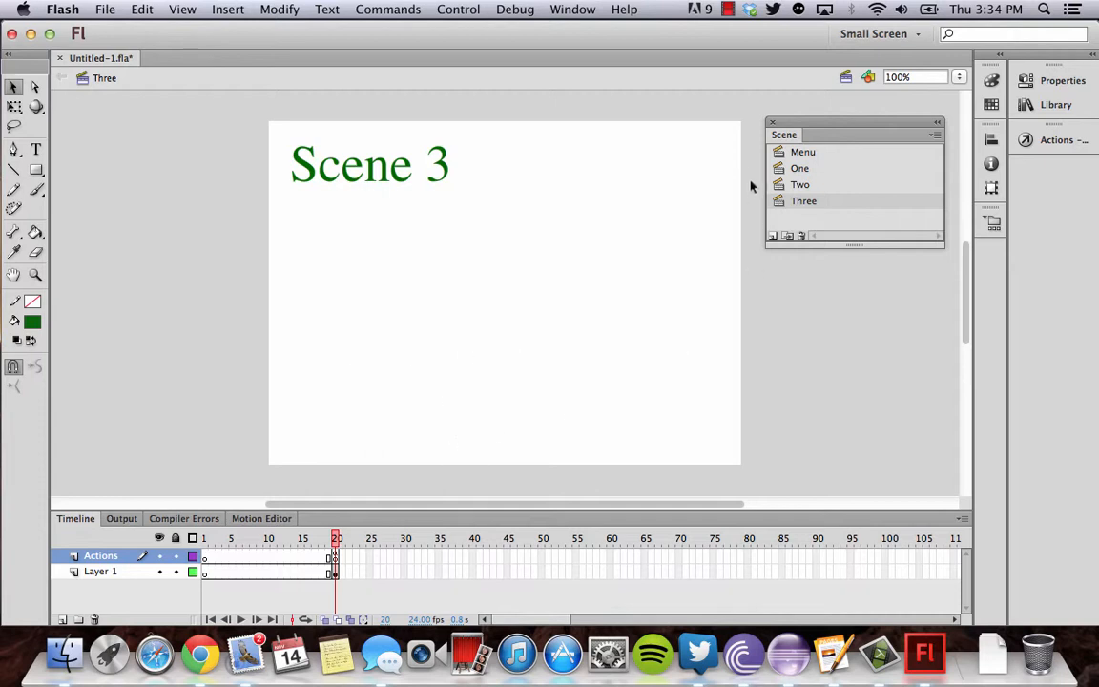
- In scene One, draw a rectangle about 104 by 33 px near the stage's lower-left corner
click(800, 168)
click(35, 170)
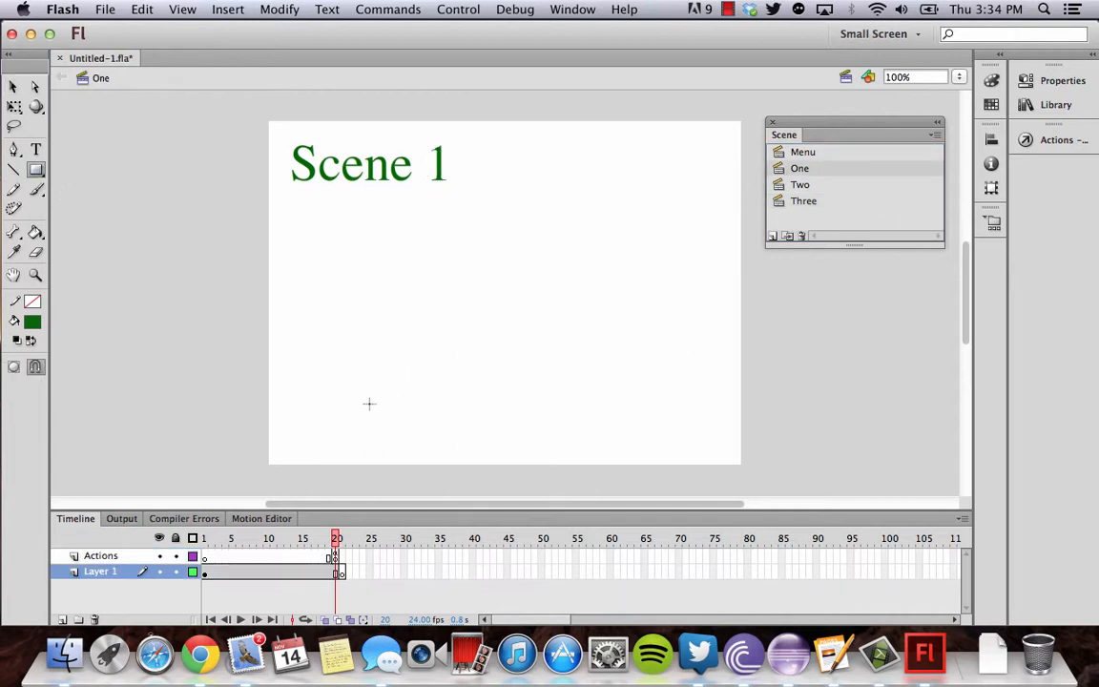
drag(294, 420, 384, 449)
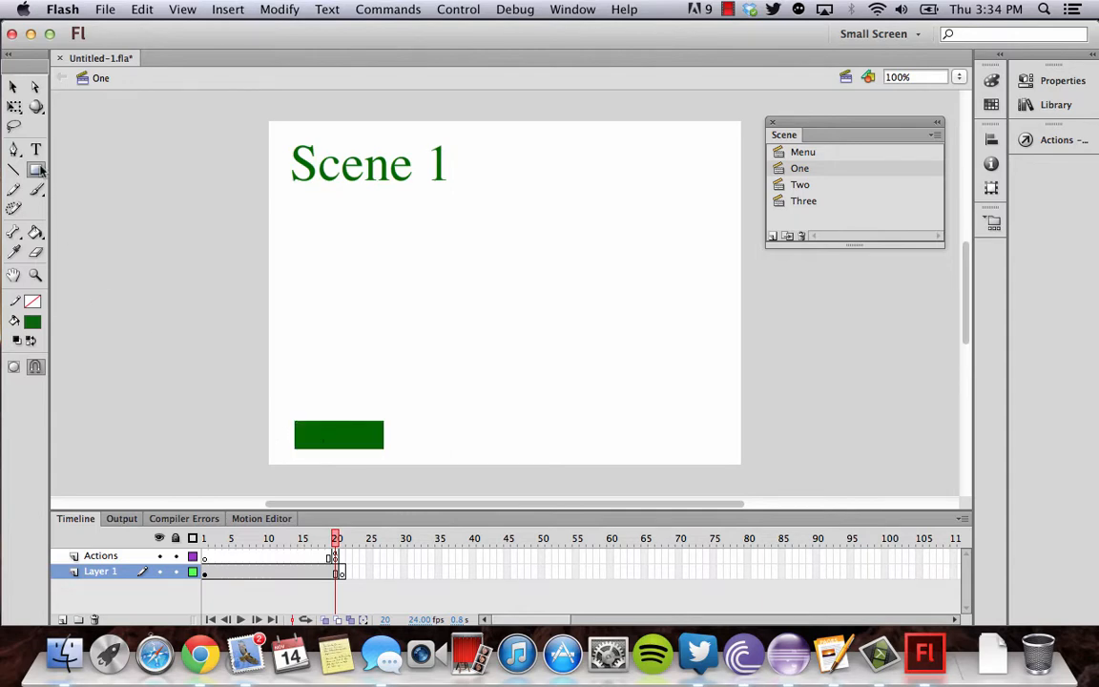
- Recolour the rectangle in scene One with purple #9933CC using the Paint Bucket
click(32, 322)
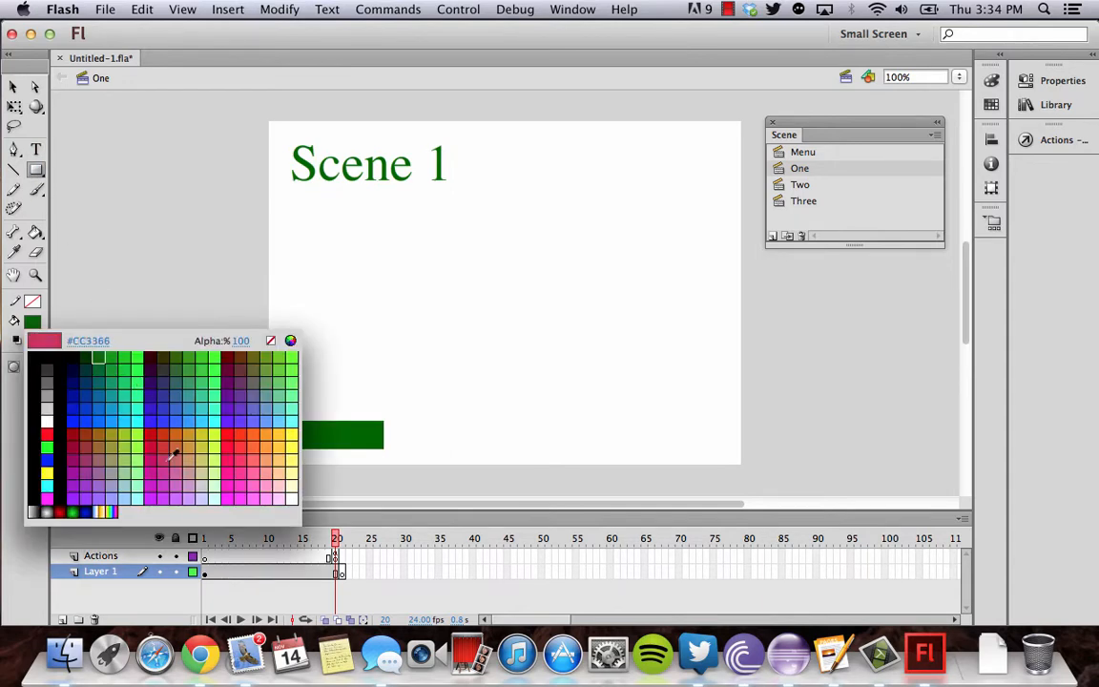
click(96, 477)
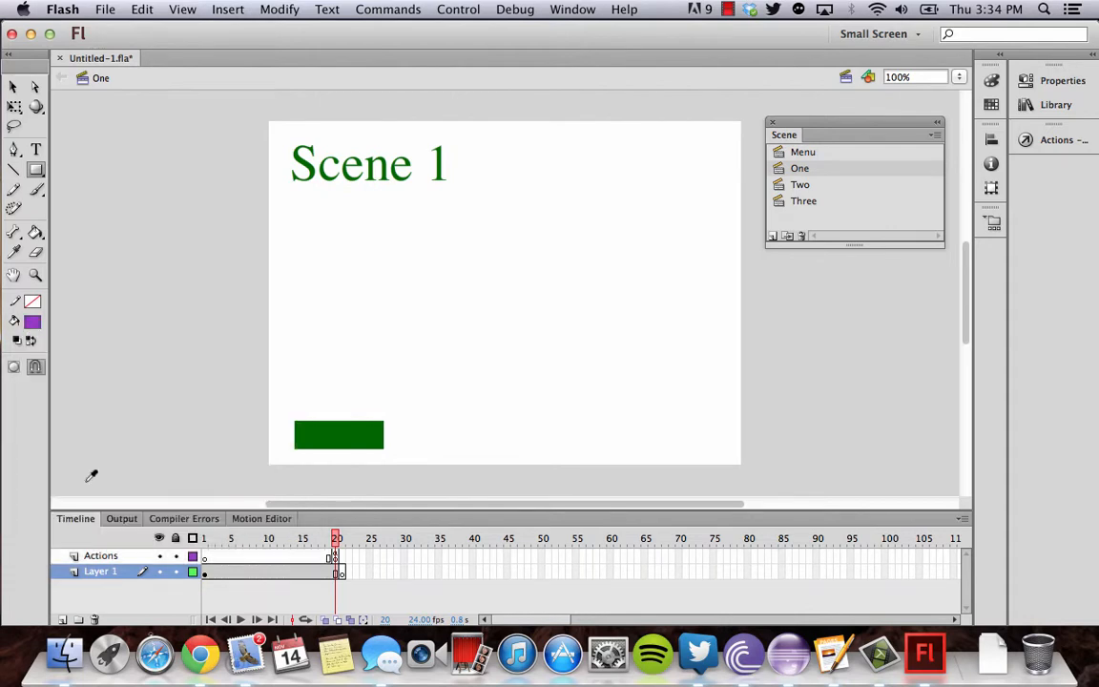
click(35, 232)
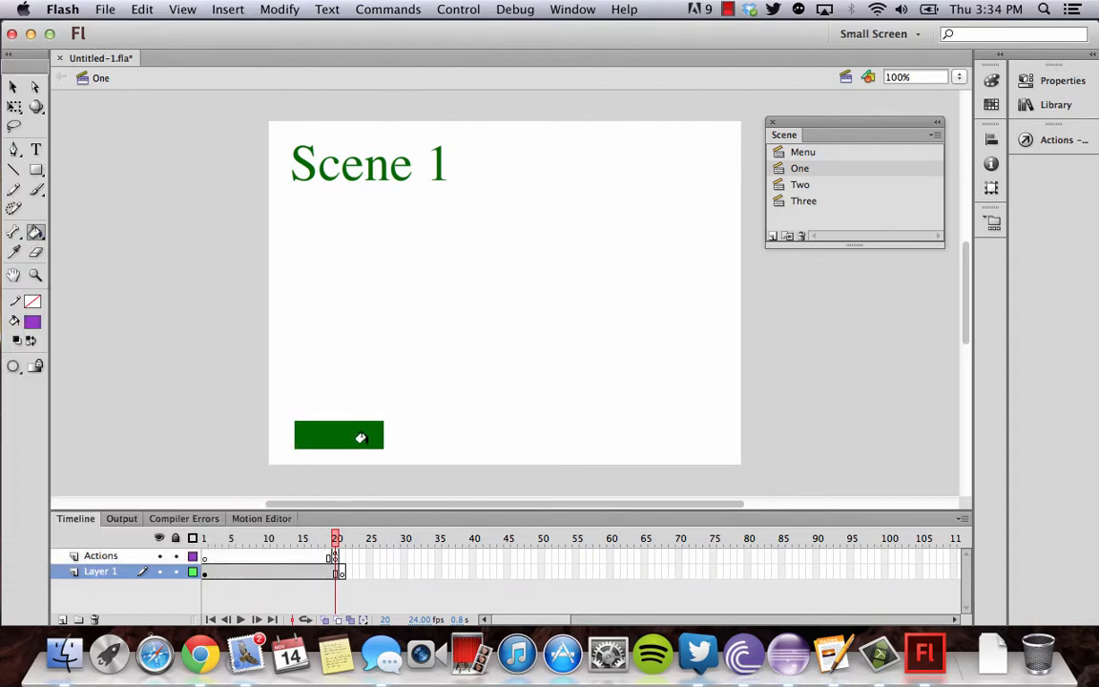
click(355, 435)
- Add the text Back just above the purple rectangle
click(36, 149)
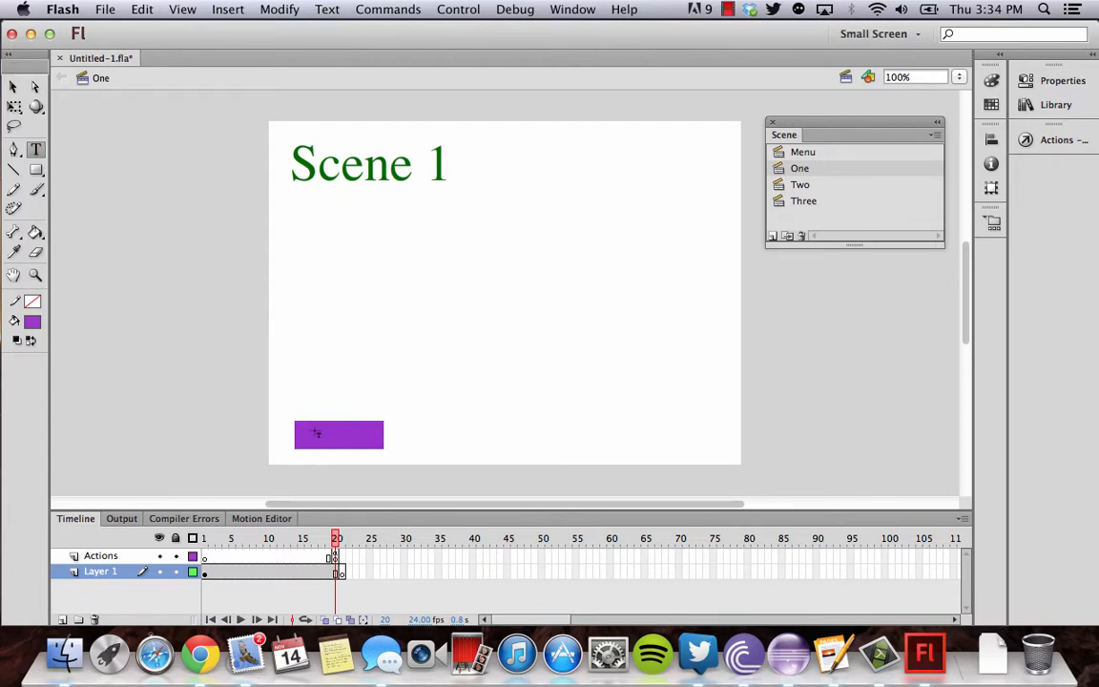
click(315, 392)
text(Back)
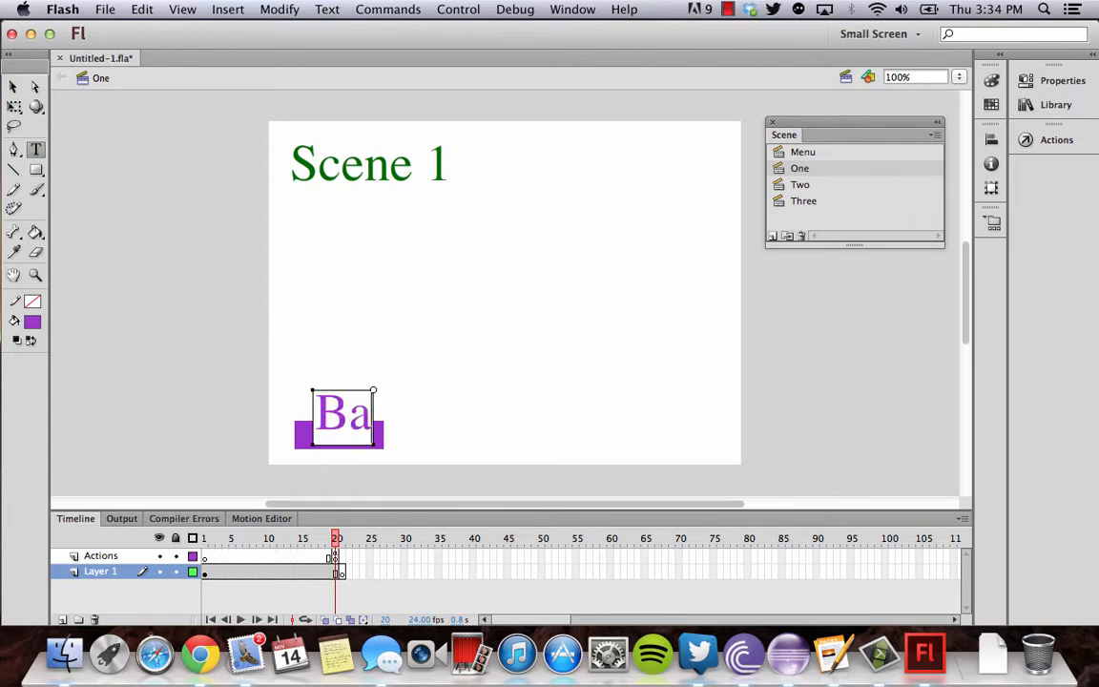
- Set the Back text's size to 21 pt and its colour to yellow
click(1060, 82)
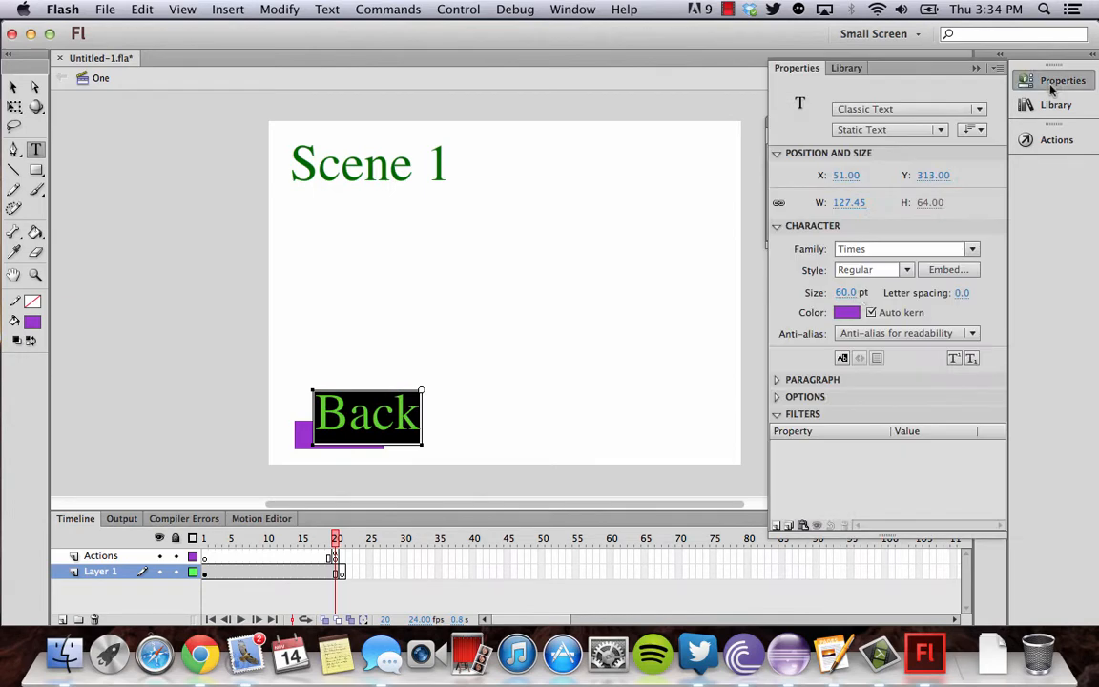
drag(845, 292, 830, 296)
click(847, 312)
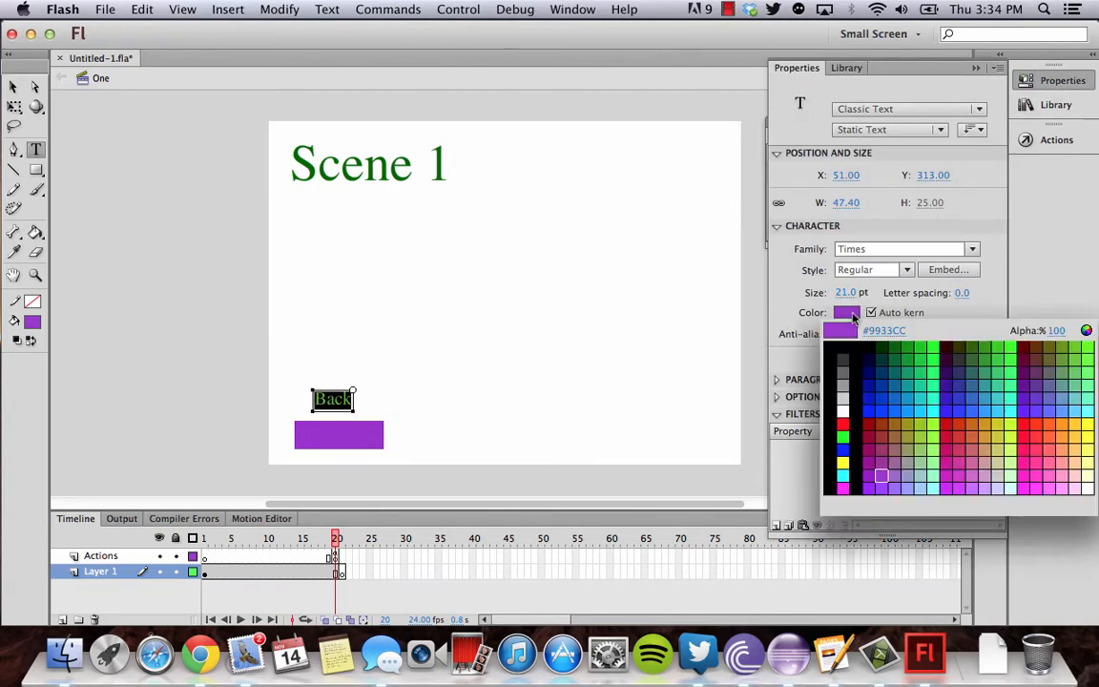
click(844, 460)
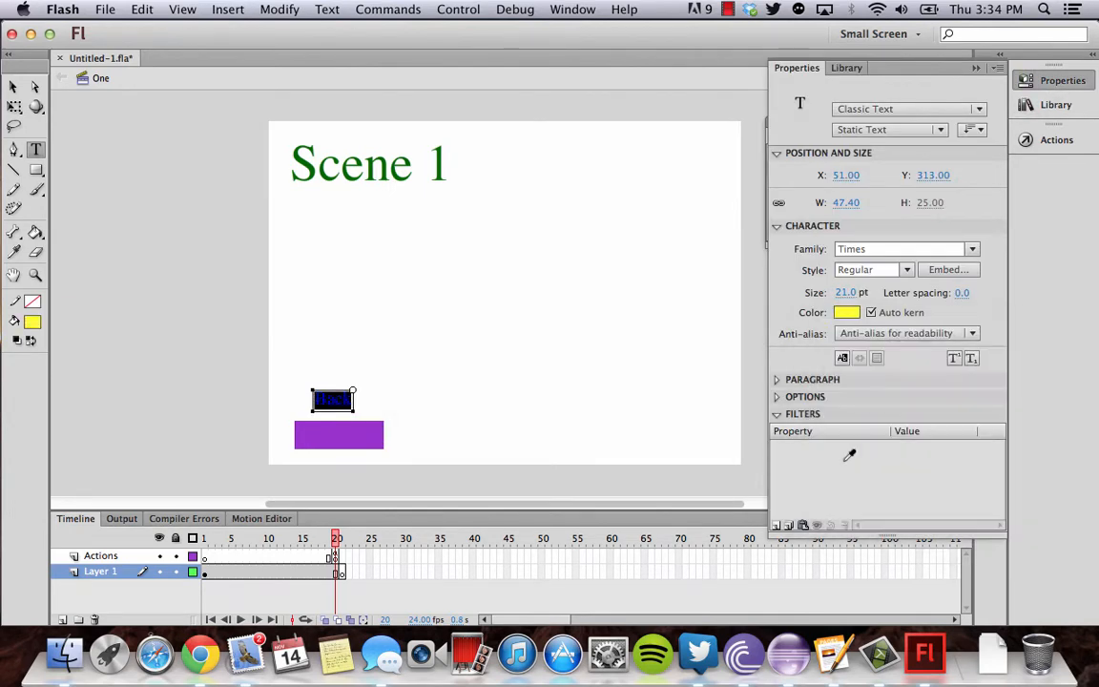
- Move the Back text onto the centre of the purple rectangle and deselect it
click(14, 87)
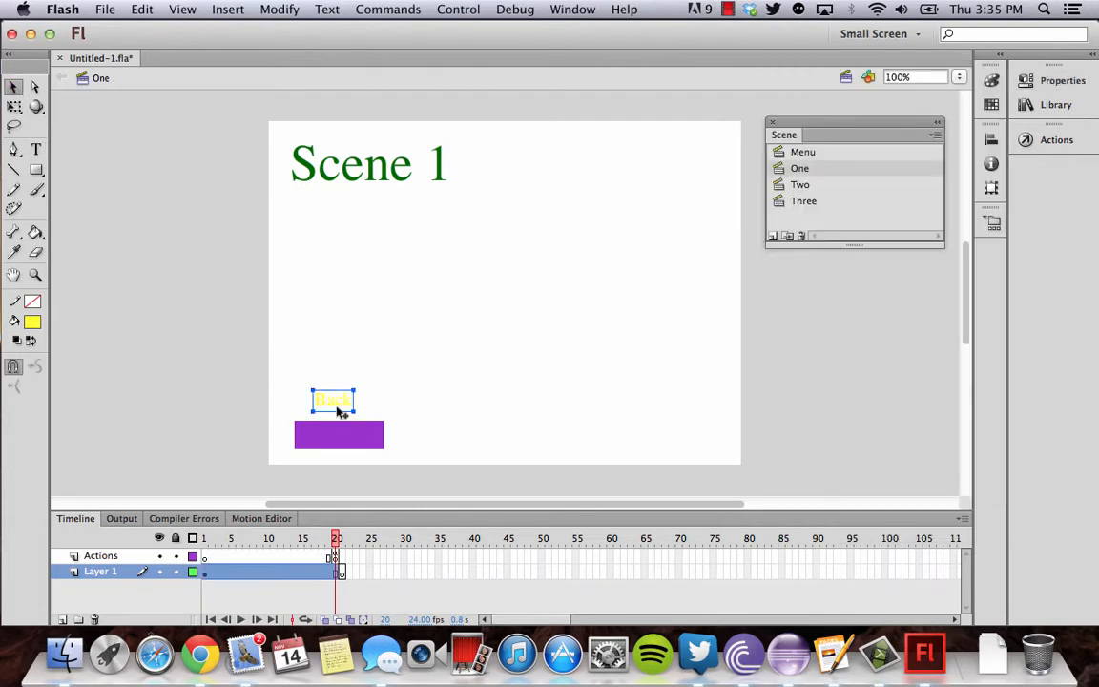
drag(339, 409, 349, 437)
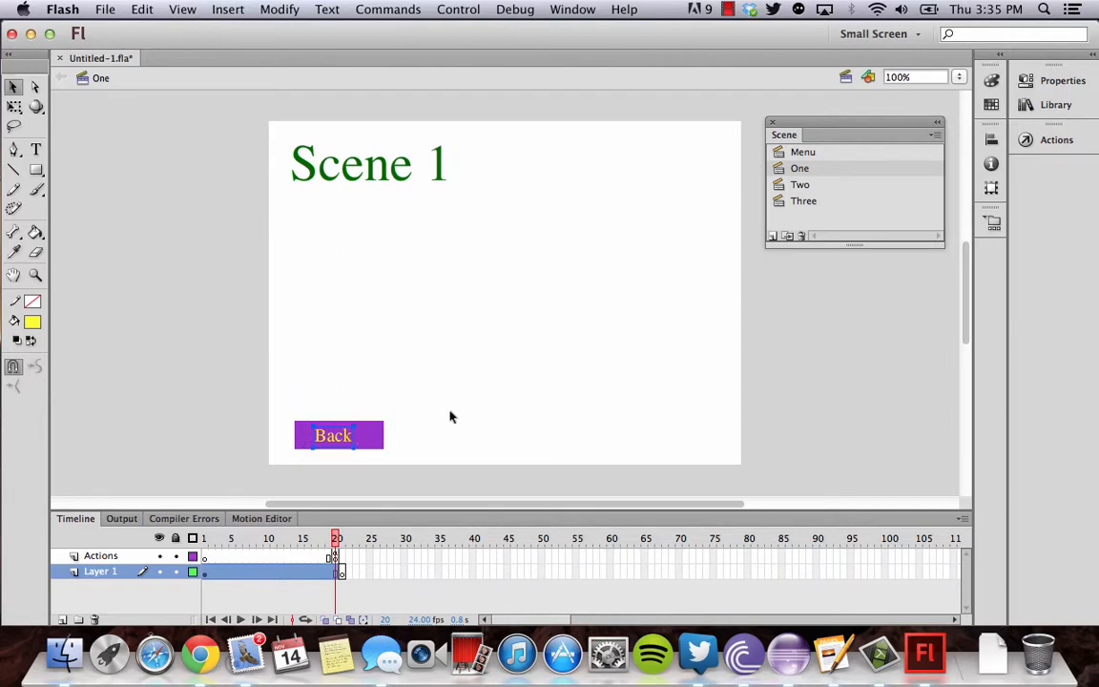
click(513, 395)
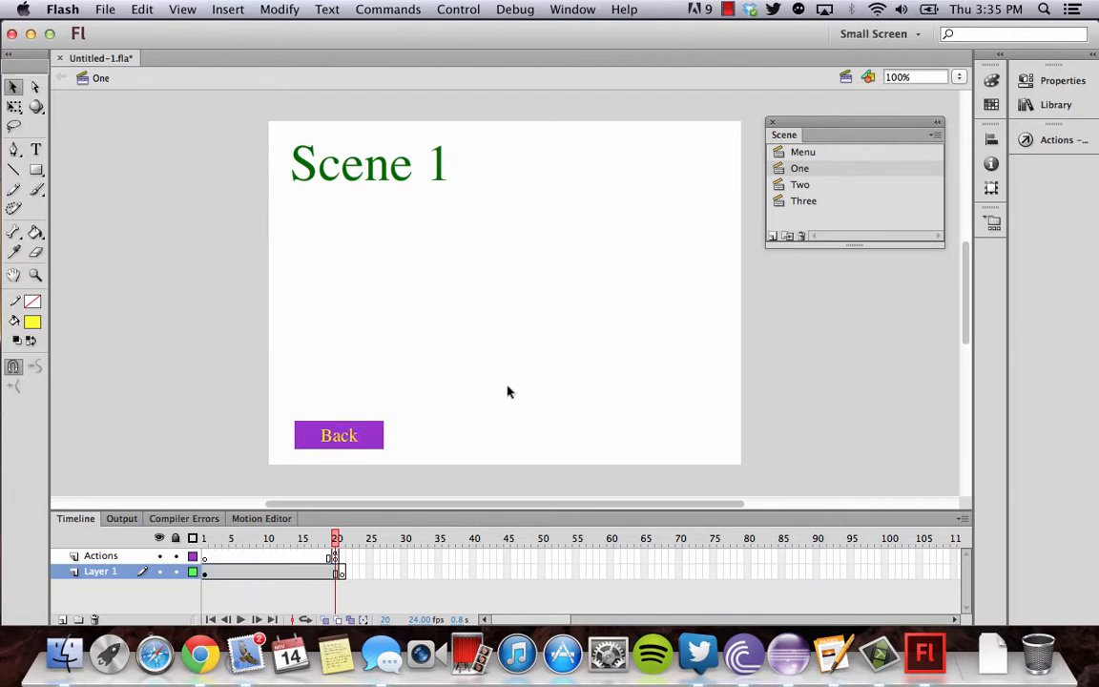
- Convert the purple rectangle and its Back text into a Button symbol named backToMenu_button
mouse_move(420, 373)
mouse_down()
mouse_move(404, 421)
mouse_move(270, 486)
mouse_up()
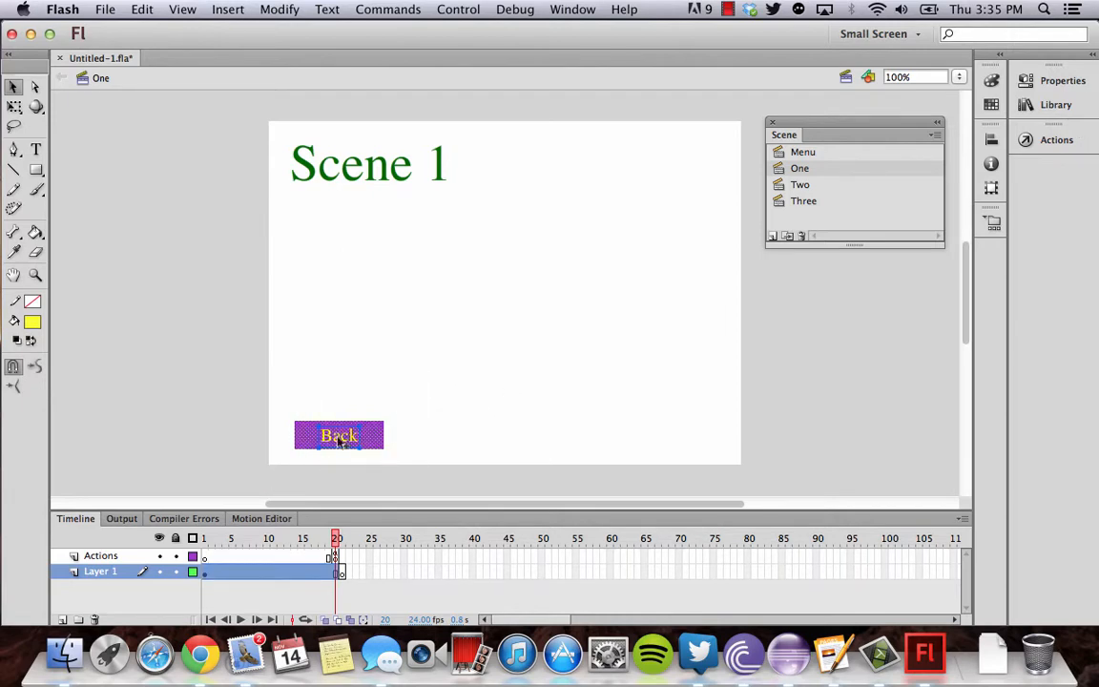
right_click(338, 441)
click(429, 559)
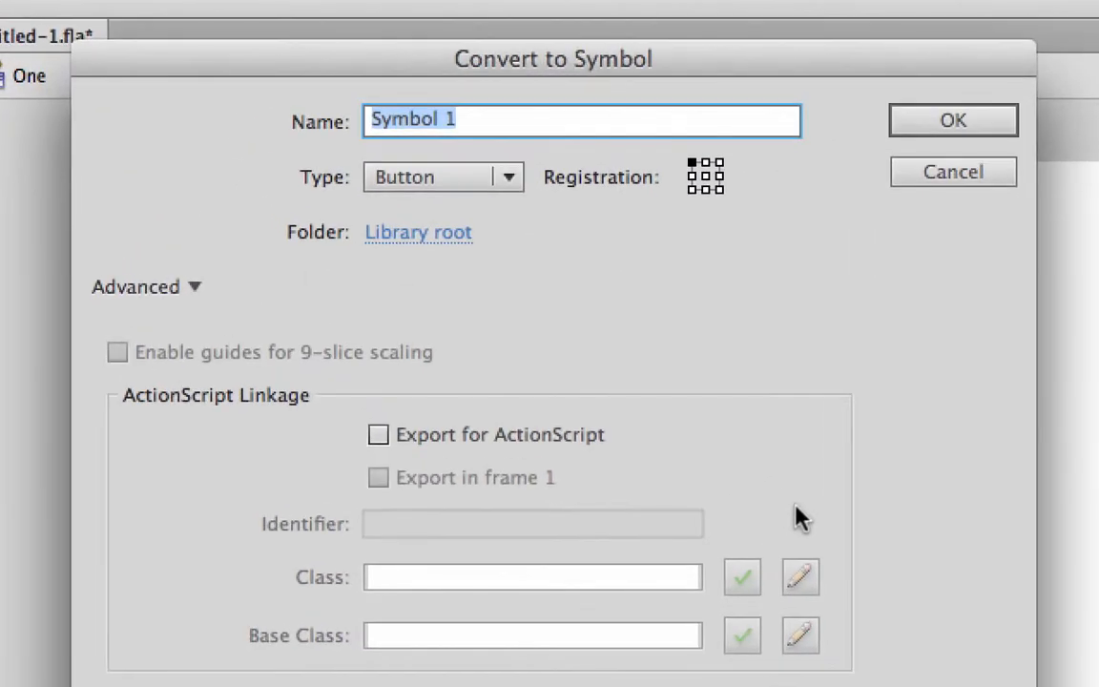
text(backToMenu)
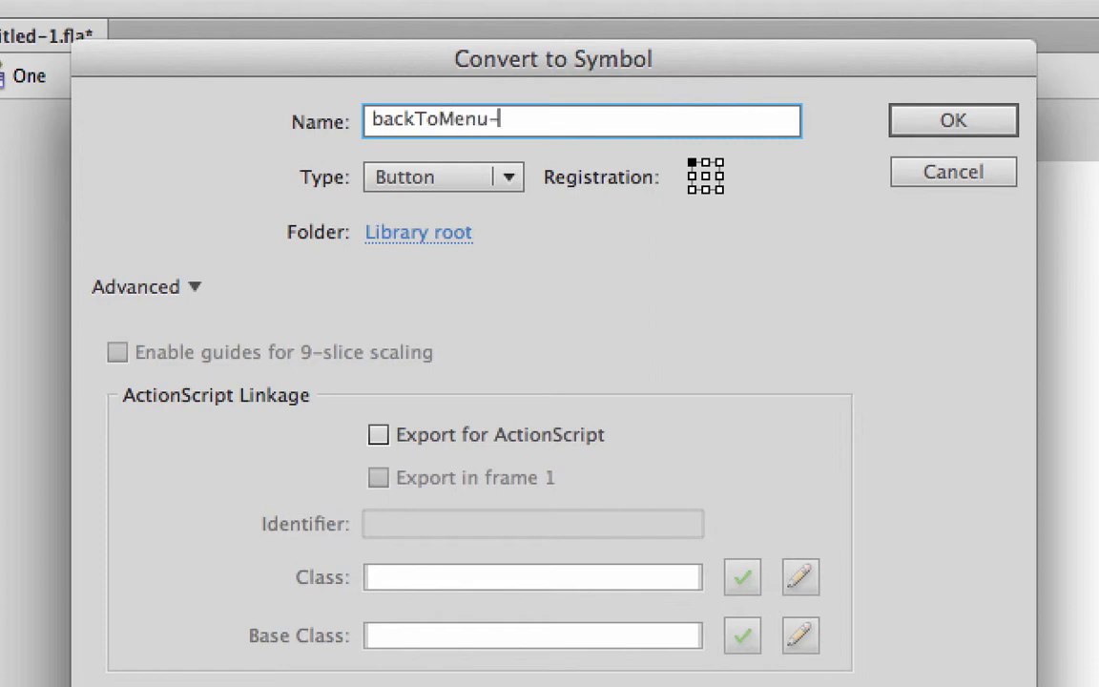
text(_button)
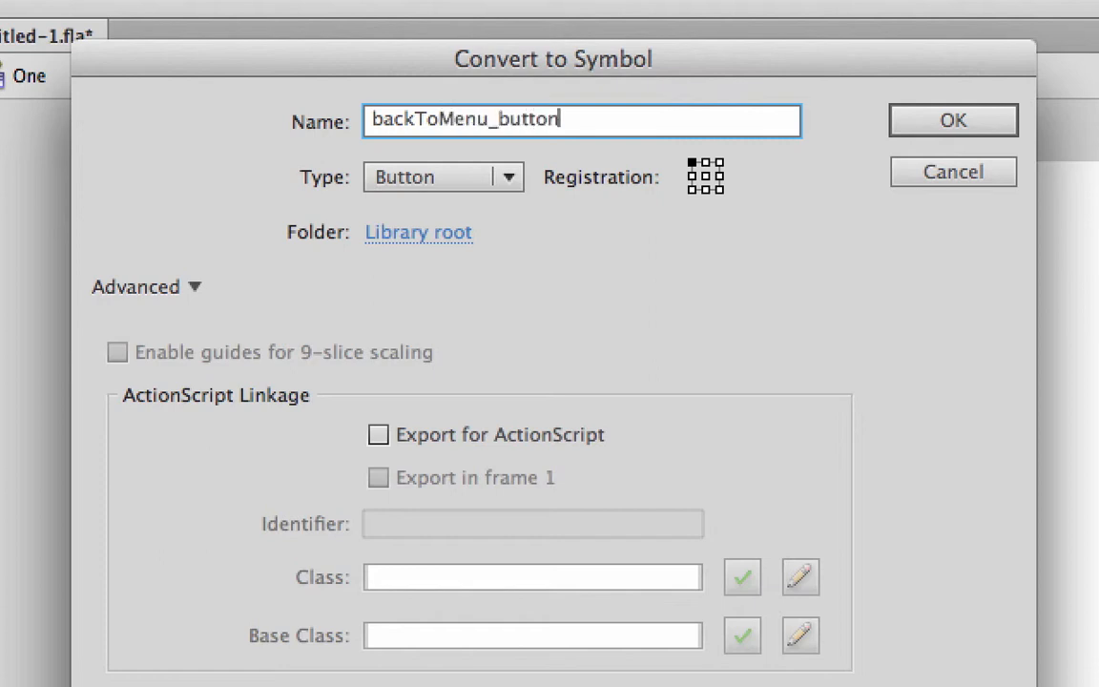
click(466, 183)
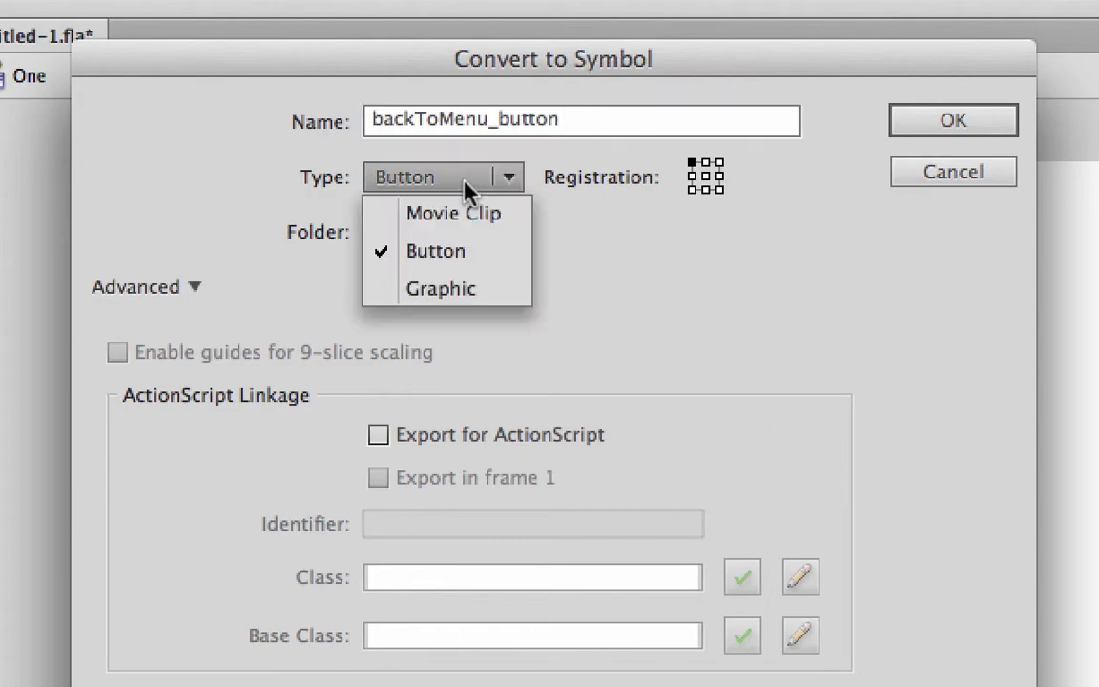
click(466, 183)
click(953, 121)
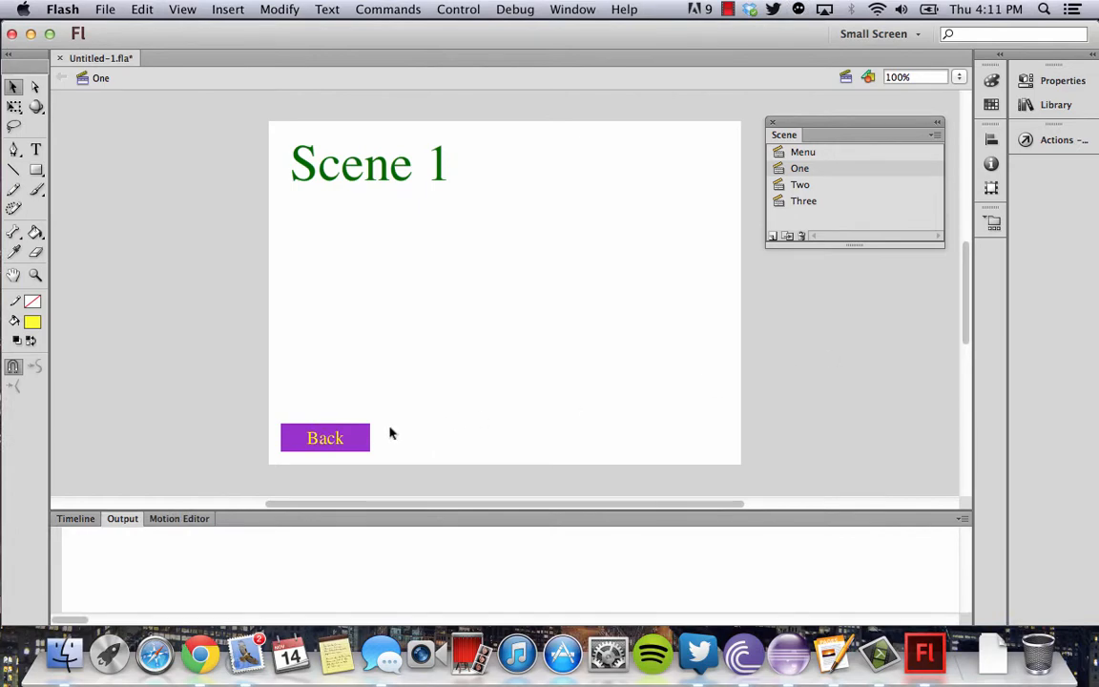
- Give the Back button in scene One the instance name one_backButton
click(334, 442)
key(ctrl+F3)
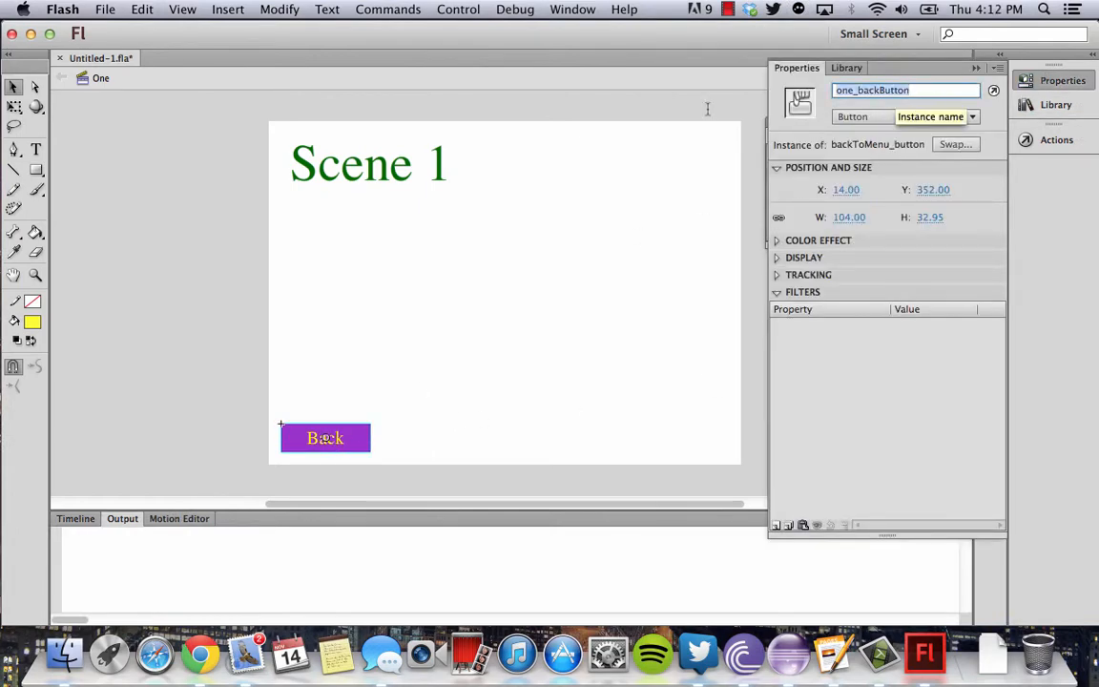
key(BackSpace)
key(BackSpace)
key(BackSpace)
key(BackSpace)
key(BackSpace)
key(BackSpace)
key(BackSpace)
key(BackSpace)
key(BackSpace)
key(BackSpace)
key(BackSpace)
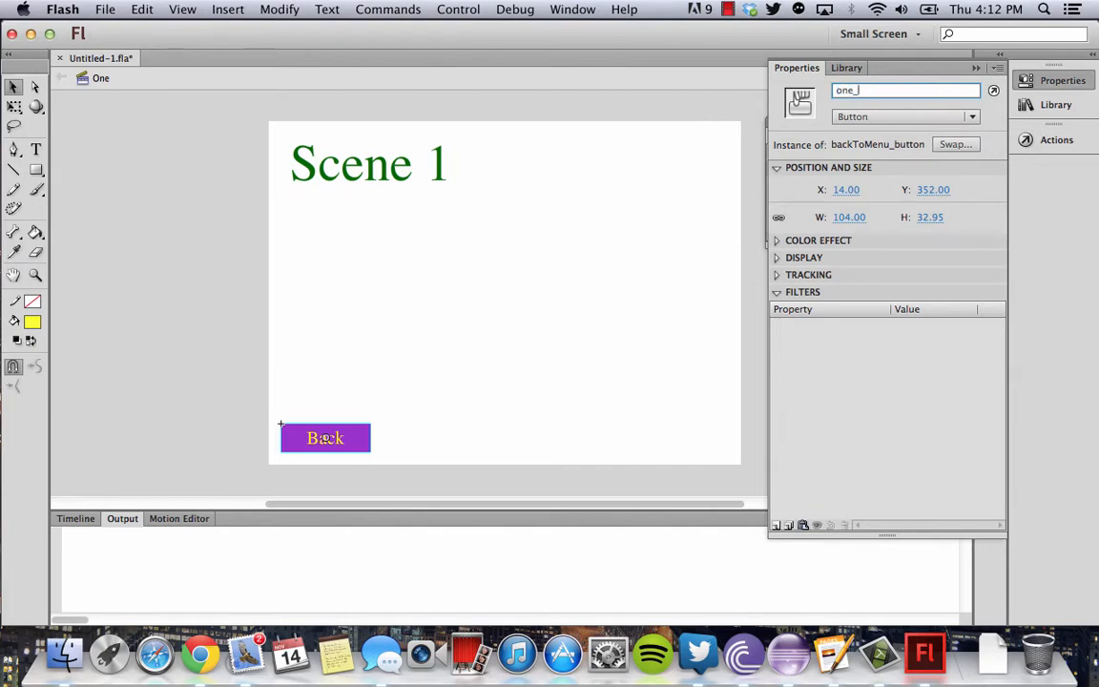
text(_backButton)
key(Return)
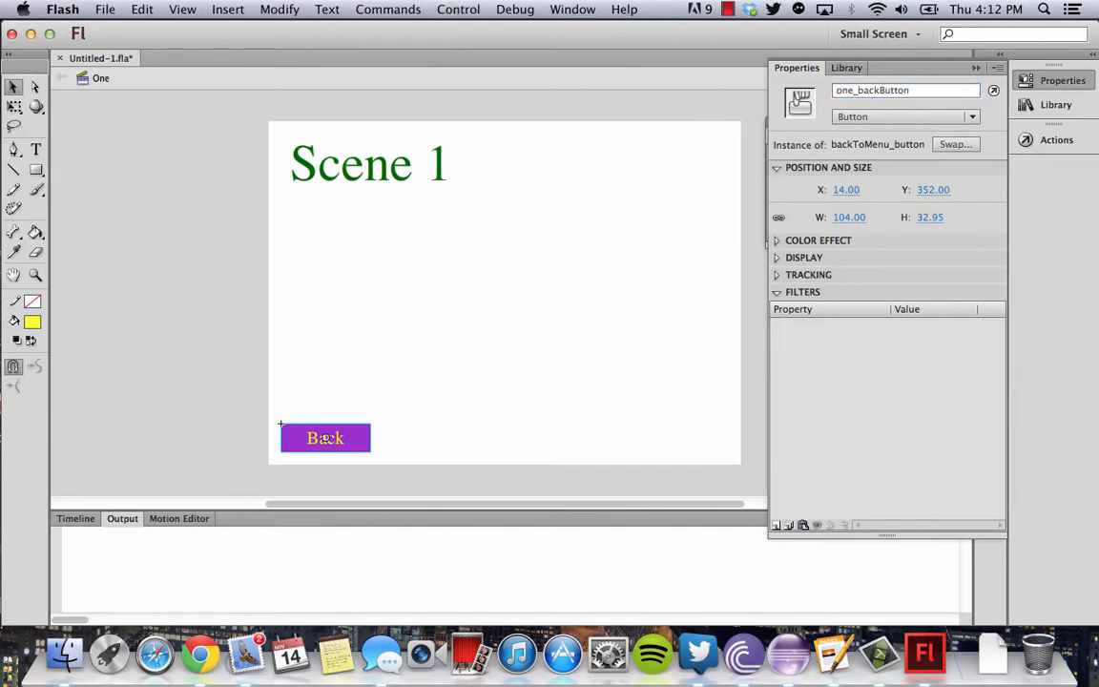
- Switch to scene Two and place an instance of backToMenu_button near the stage's lower-left corner
key(shift+F2)
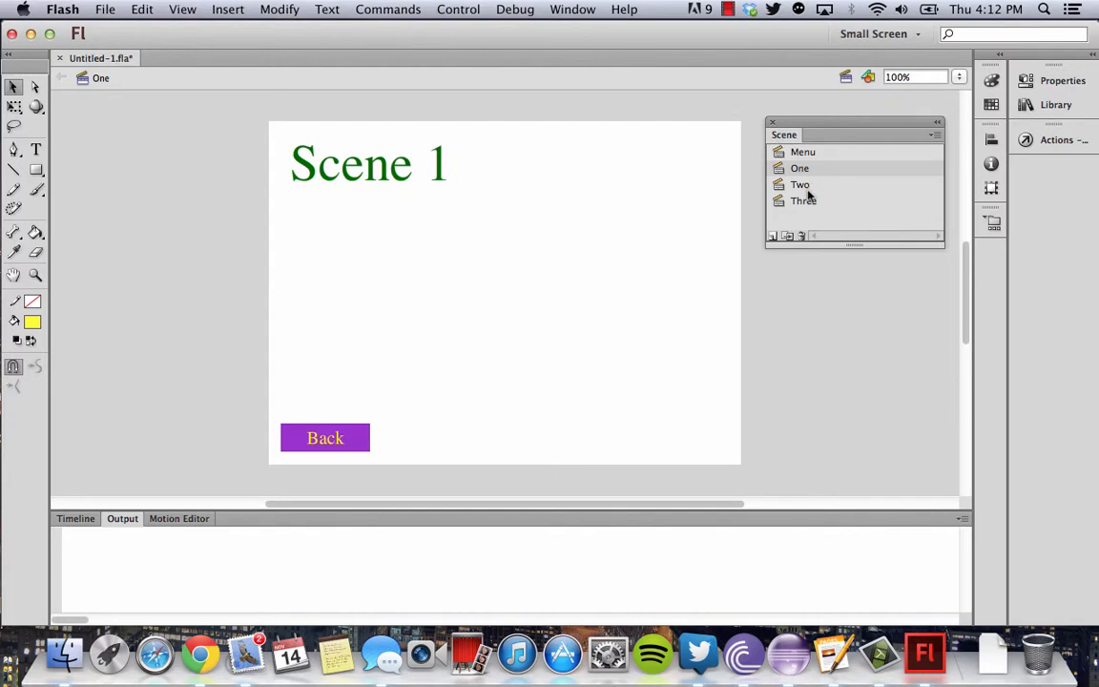
click(807, 191)
click(1056, 104)
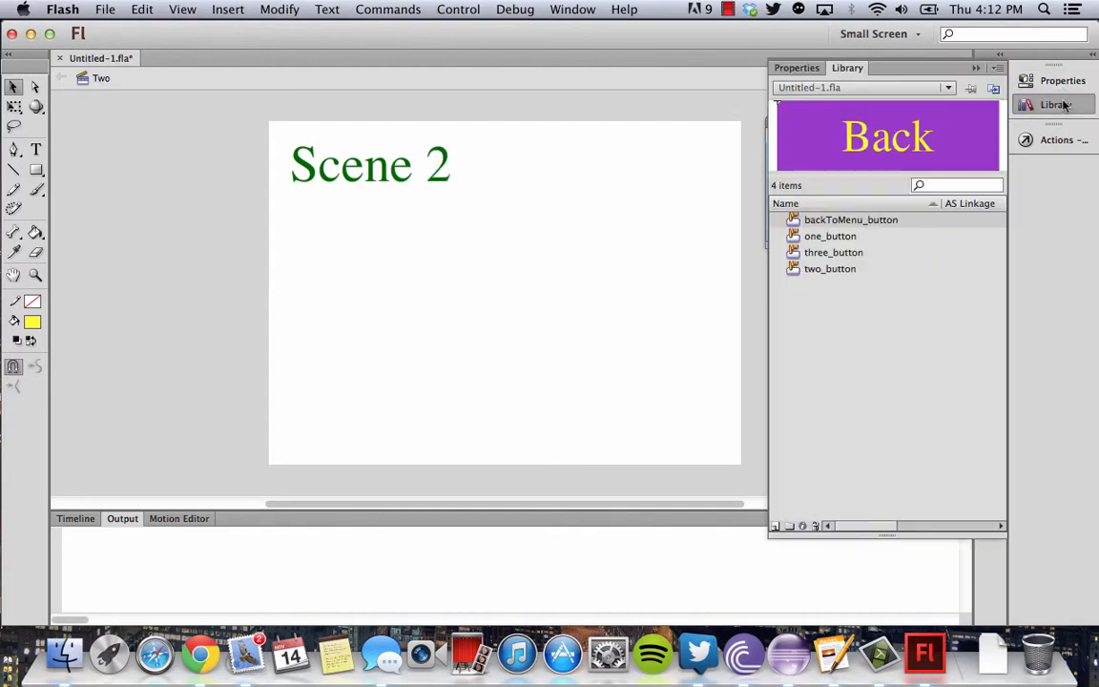
drag(943, 142, 333, 446)
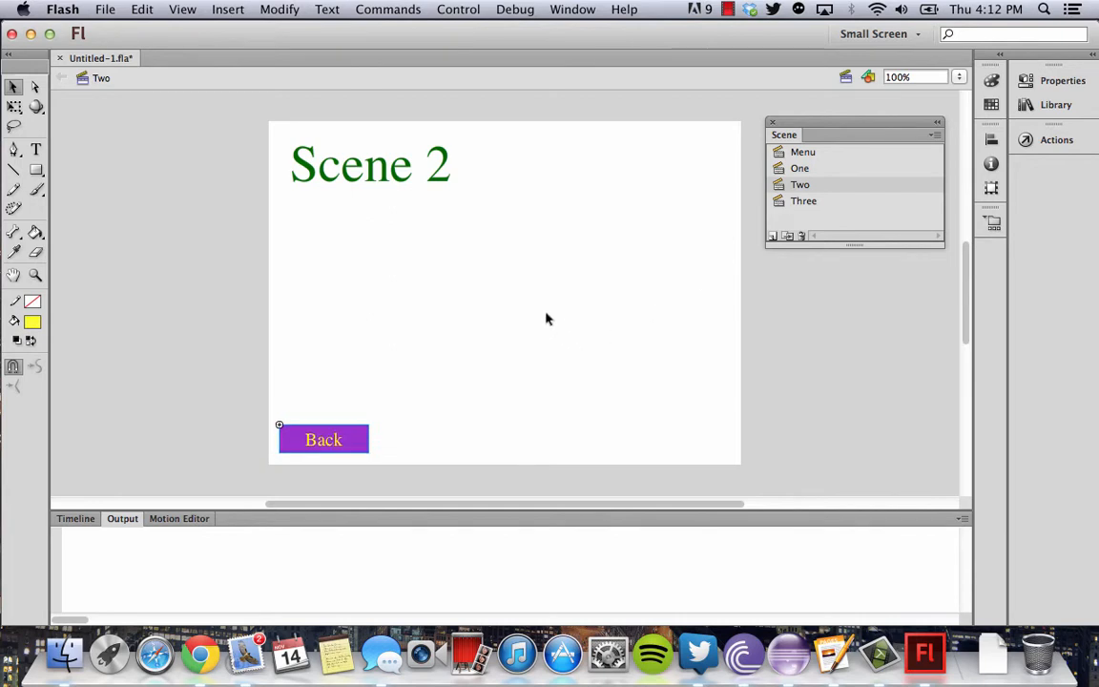
- Give the Back button in scene Two the instance name two_backButton
click(1055, 82)
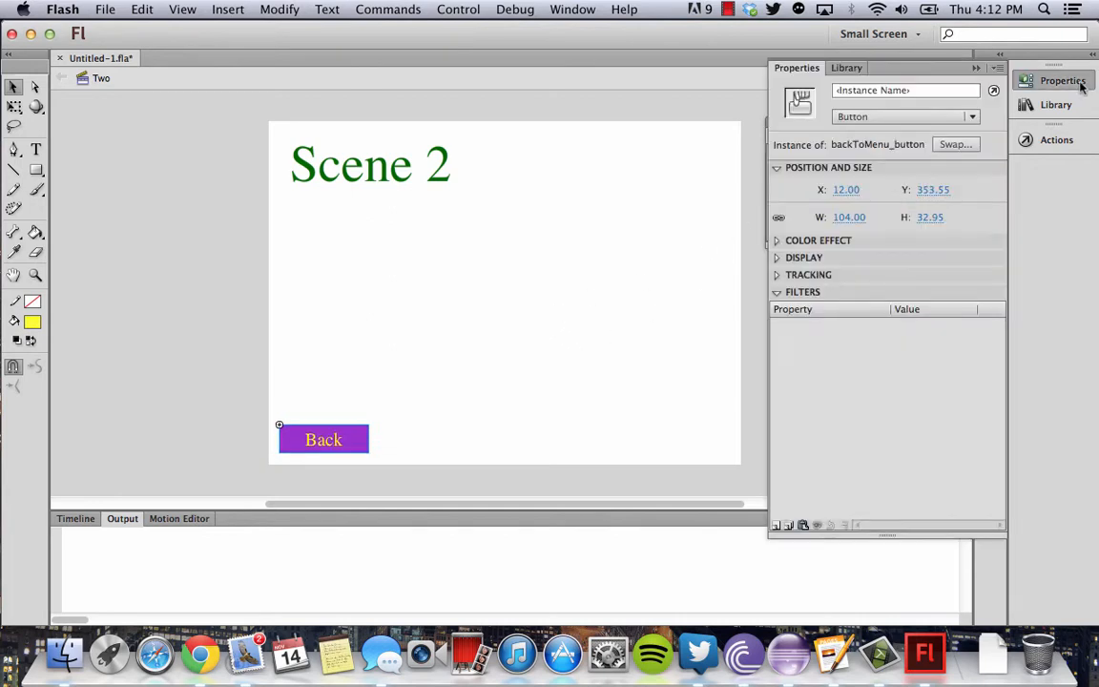
click(940, 92)
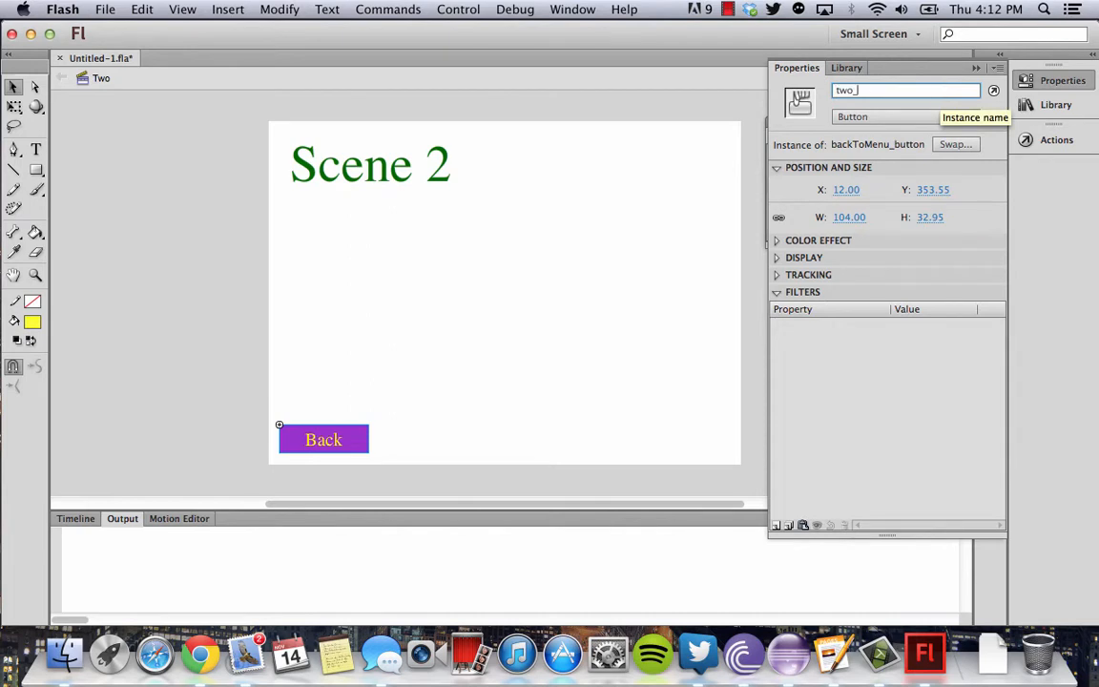
text(two_menuBu)
key(BackSpace)
key(BackSpace)
key(BackSpace)
key(BackSpace)
key(BackSpace)
key(BackSpace)
text(backButton)
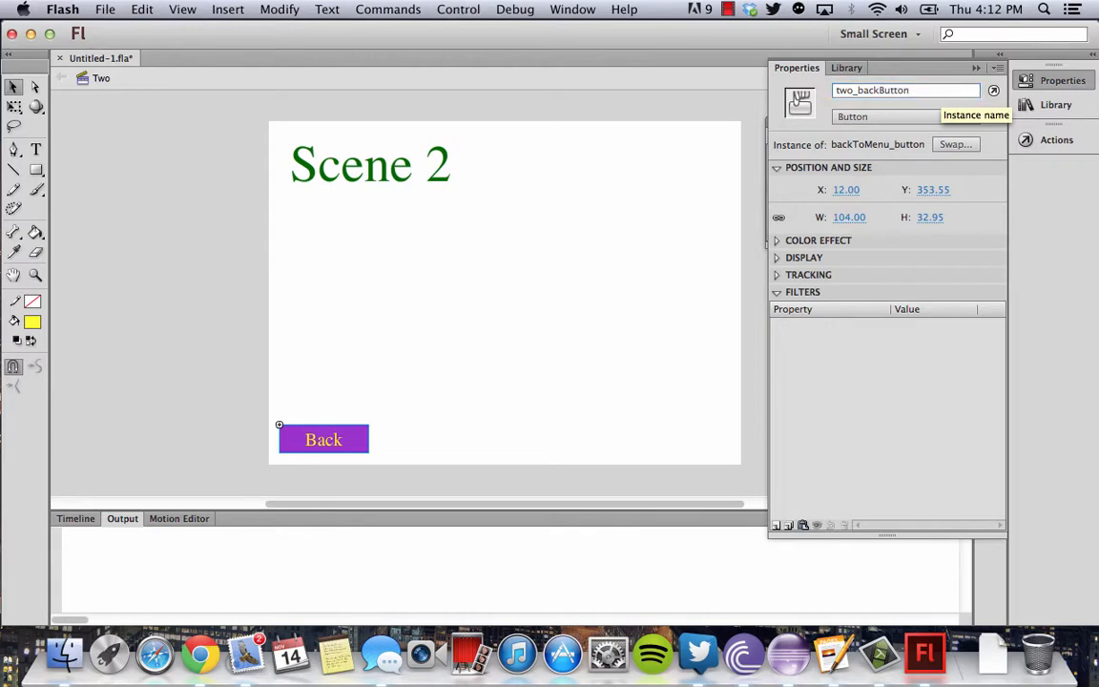
- Switch to scene Three and place an instance of backToMenu_button near the stage's lower-left corner
click(858, 210)
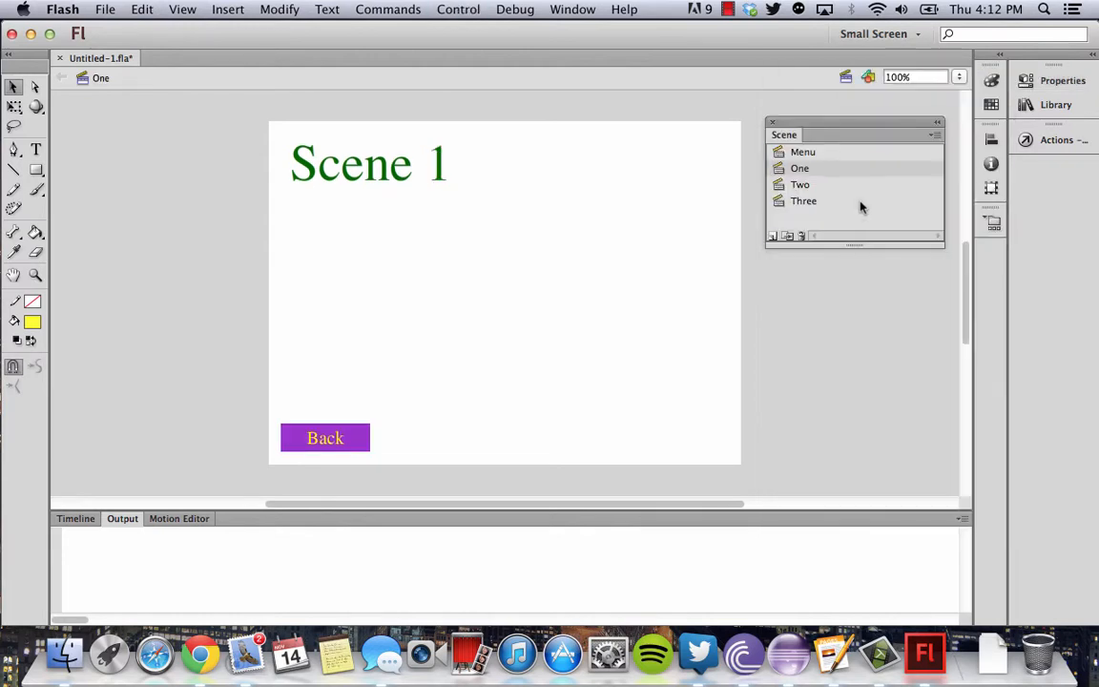
click(879, 199)
click(1055, 81)
click(665, 228)
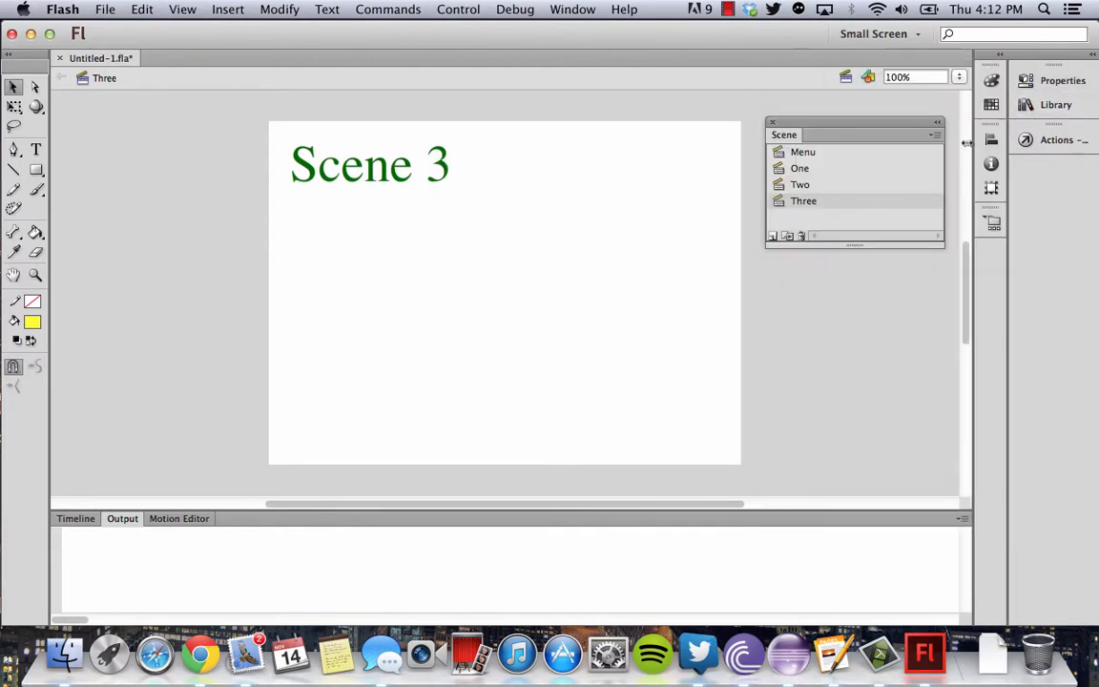
click(1049, 105)
drag(850, 219, 325, 441)
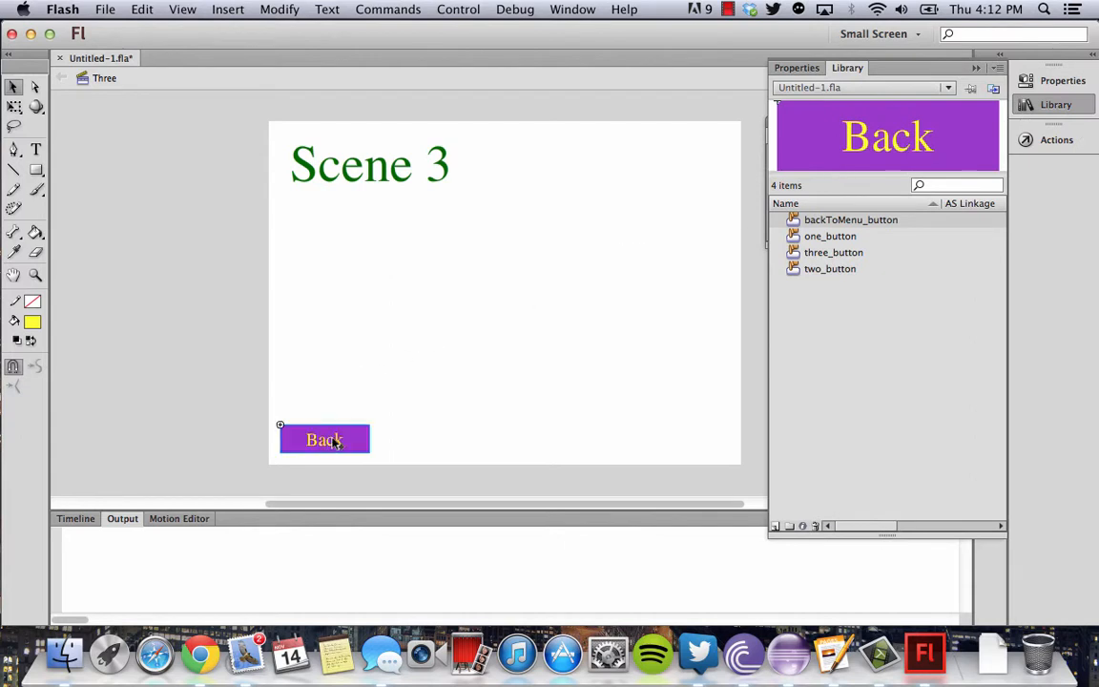
click(729, 184)
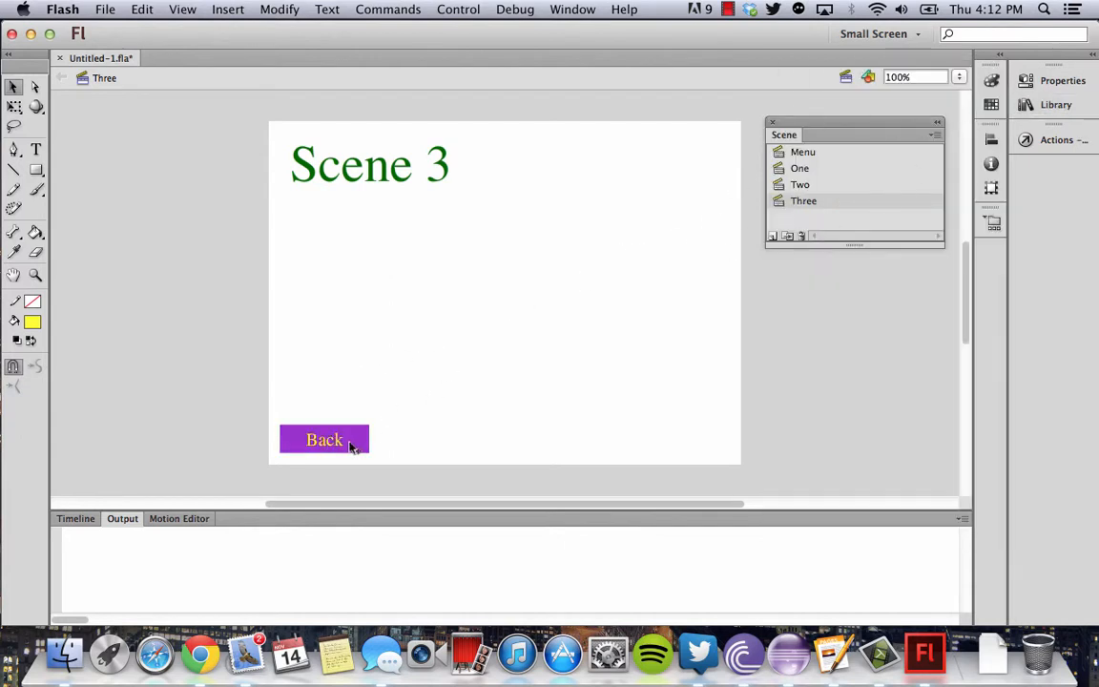
- Give the Back button in scene Three the instance name three_backButton
click(351, 448)
click(1059, 80)
click(932, 91)
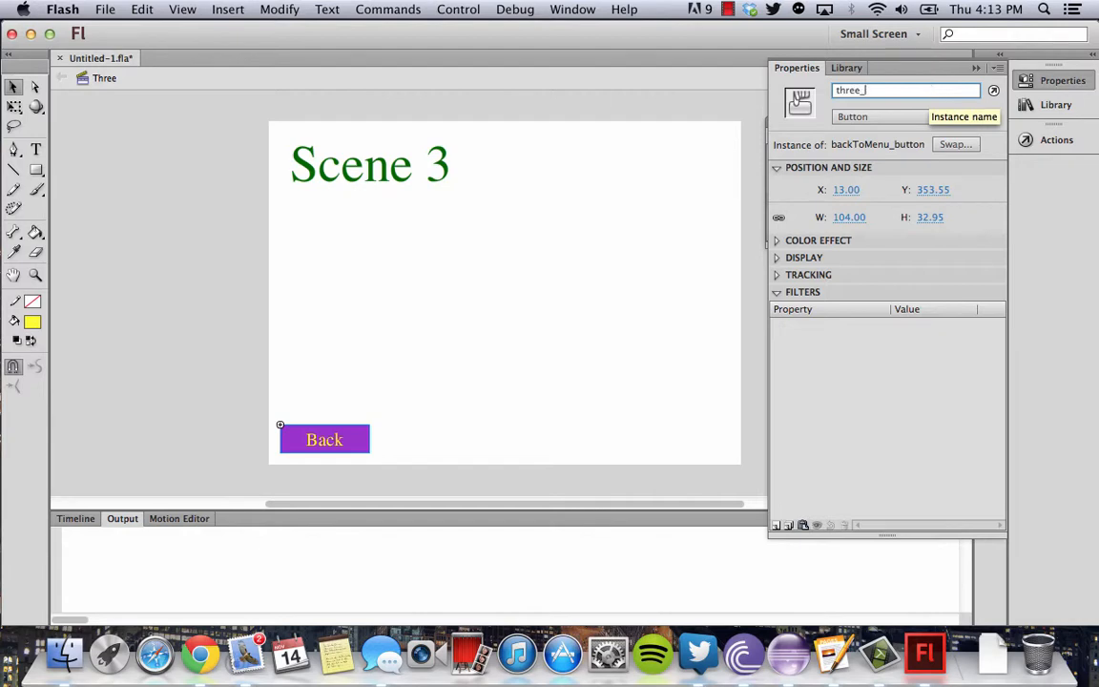
text(three_backButton)
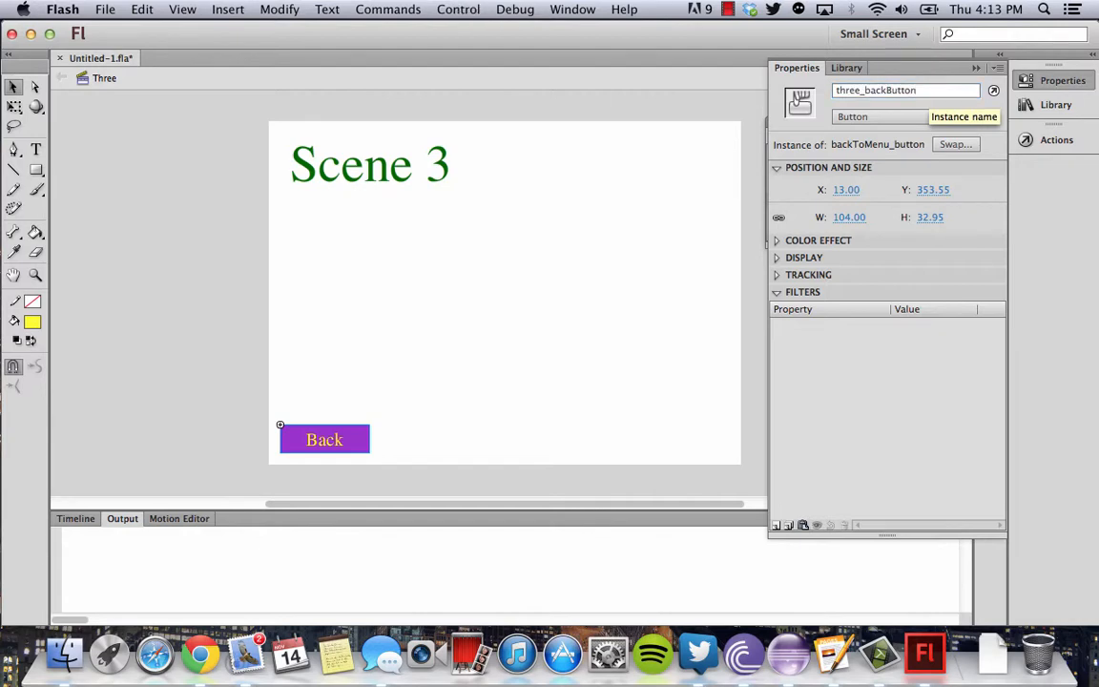
key(Return)
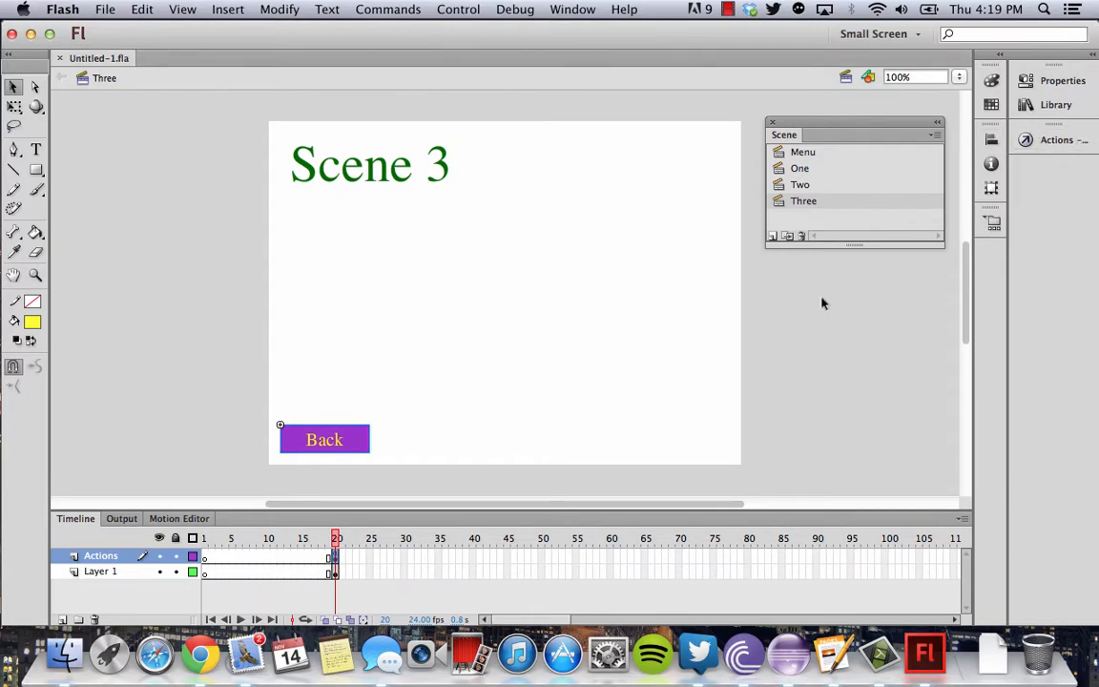
- In scene Three's frame 20 script, add three_backButton.addEventListener(MouseEvent.CLICK, goToMenu); below stop();
click(1050, 140)
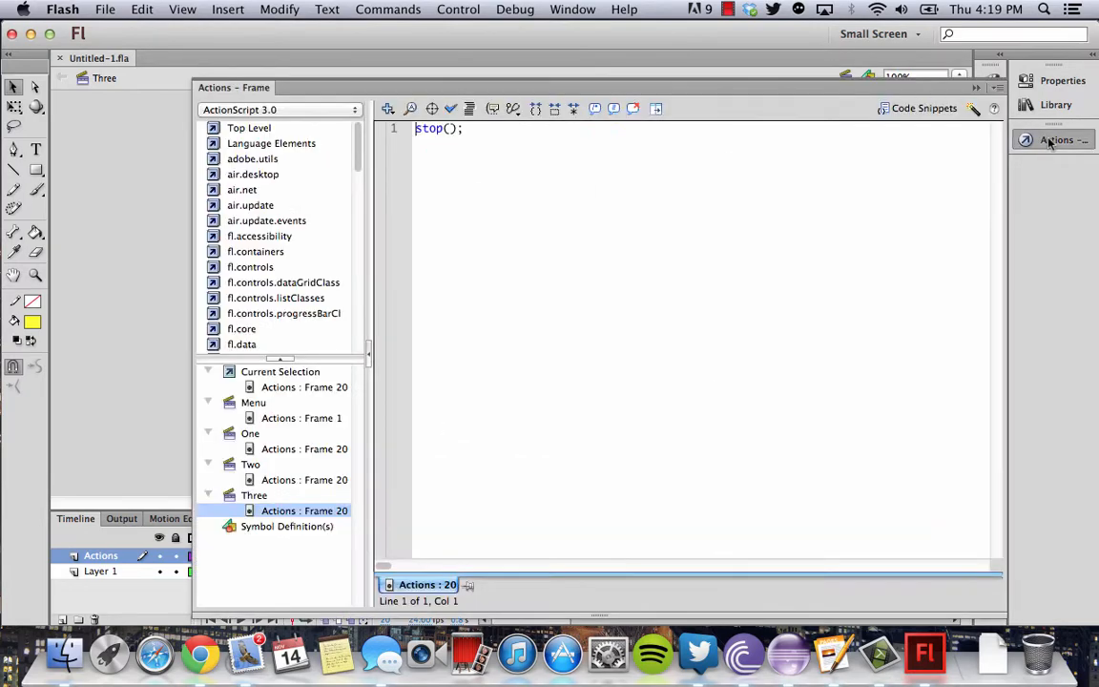
click(681, 200)
key(Return)
key(Return)
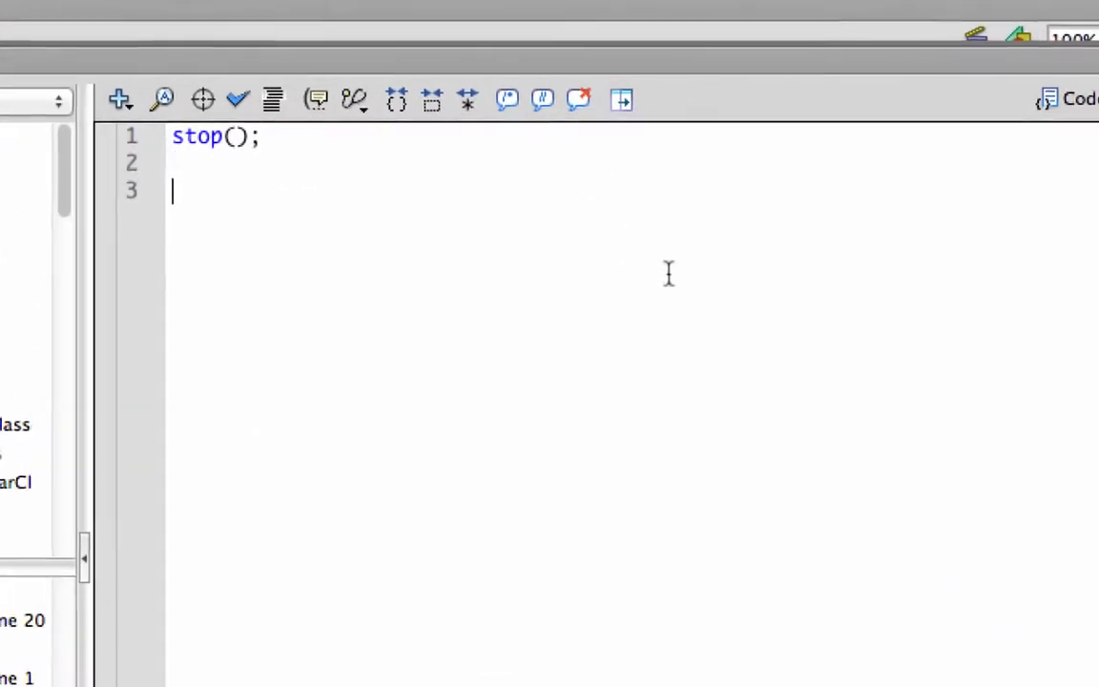
text(three)
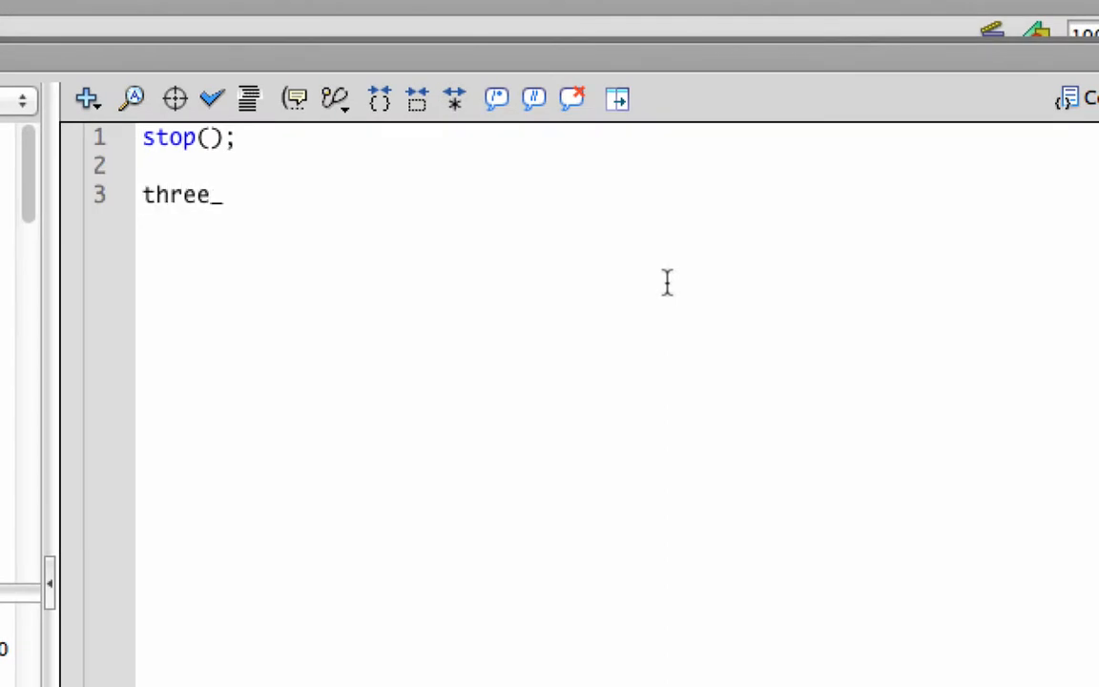
text(_backButton)
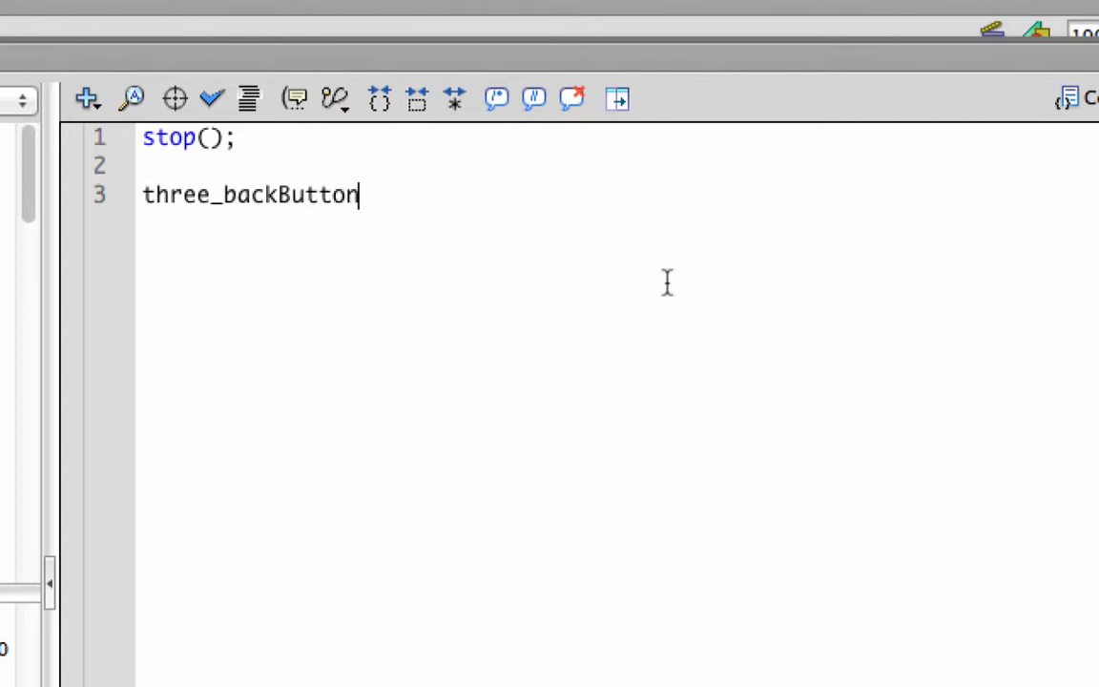
text(.addEven)
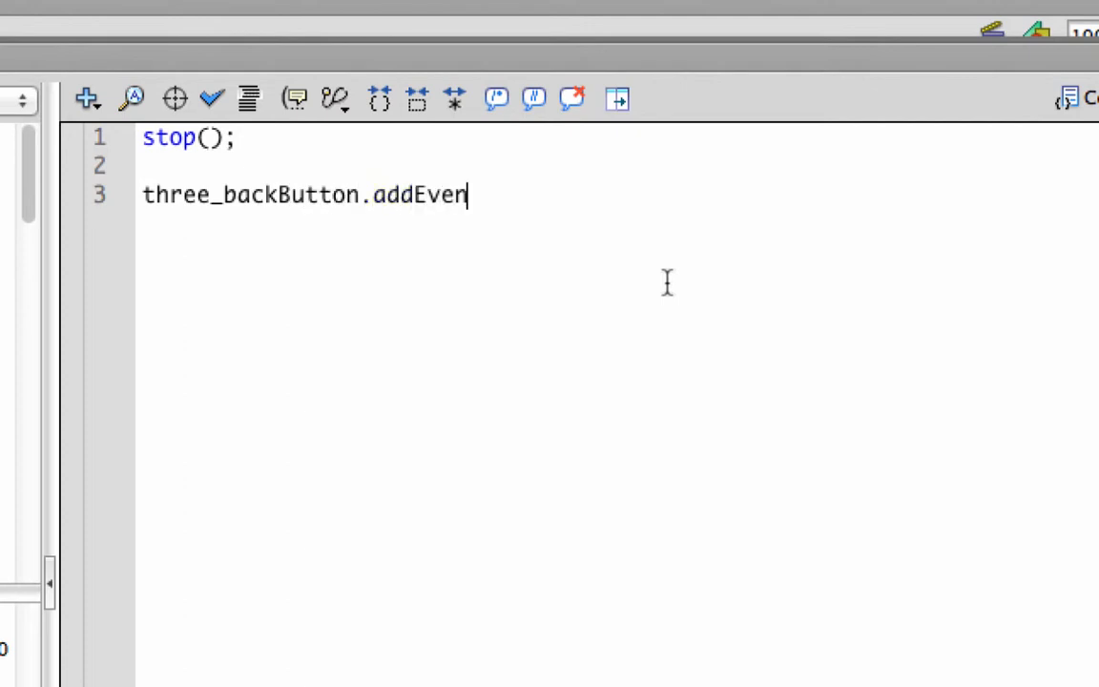
text(tListen)
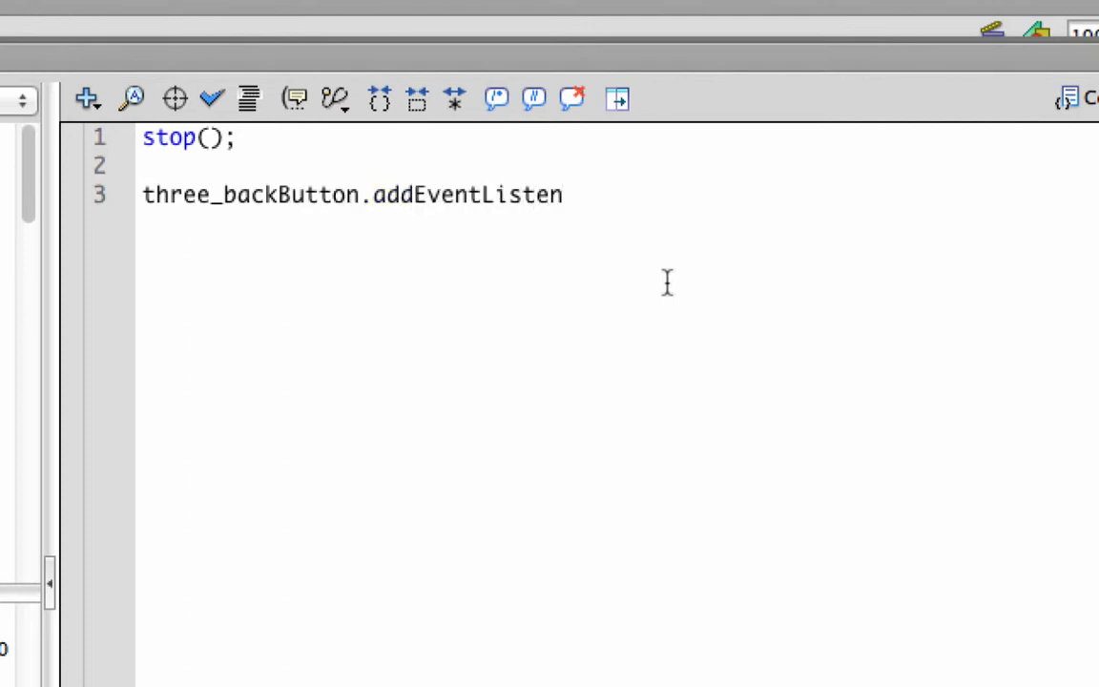
text(er(M)
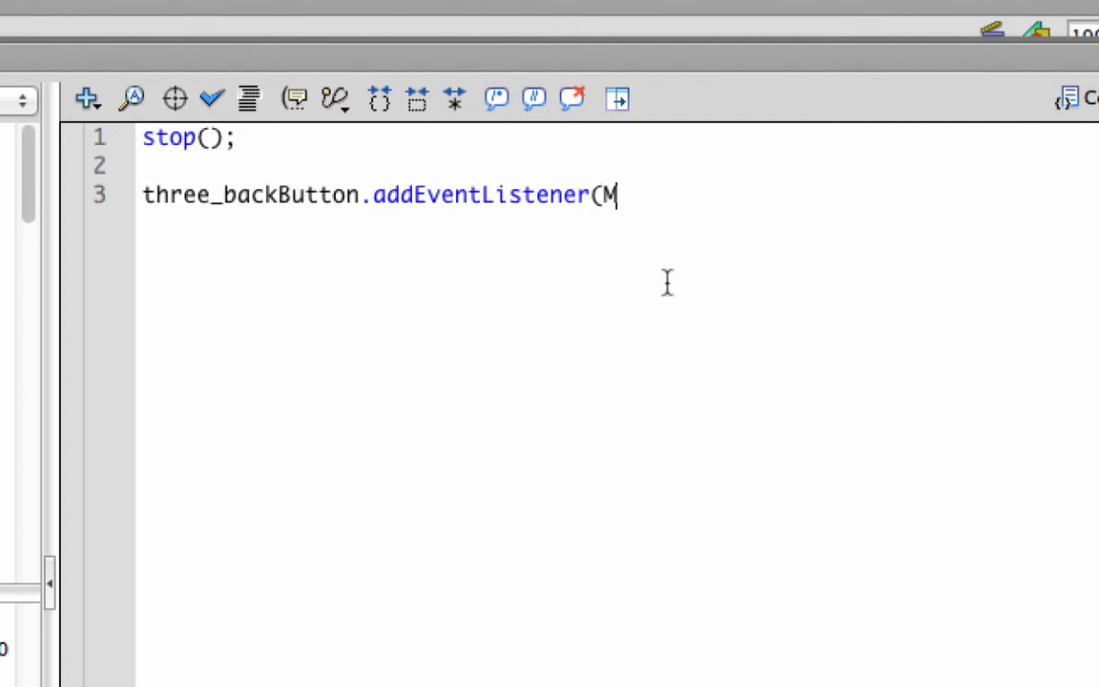
text(ouseEvenet)
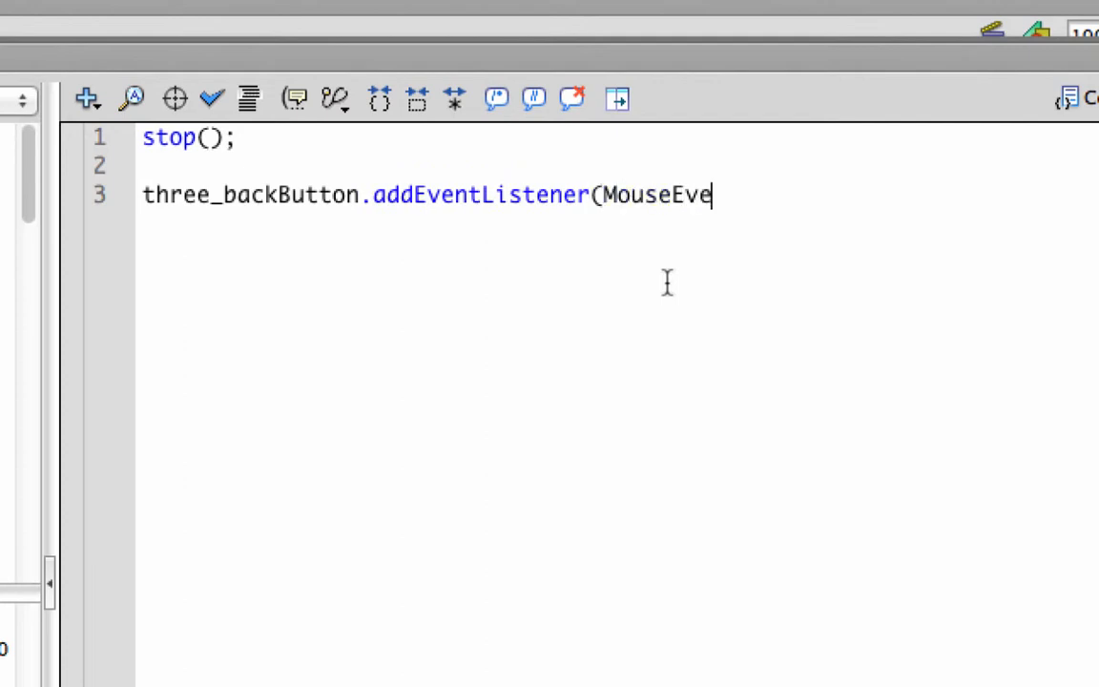
key(BackSpace)
key(BackSpace)
text(t.C)
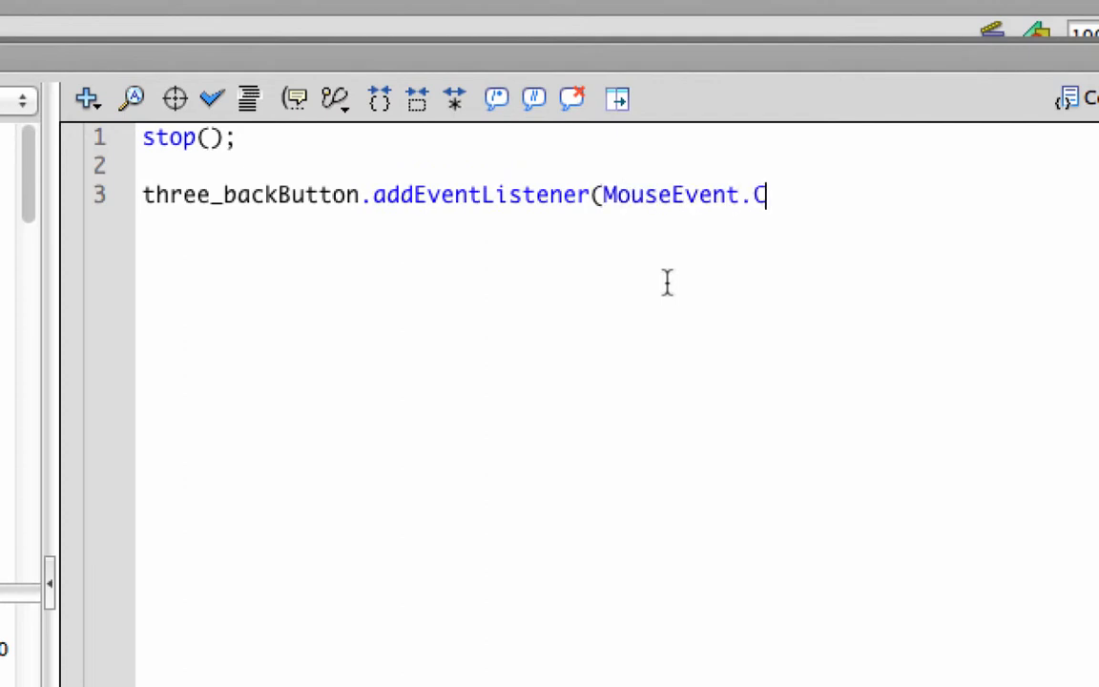
text(LICK,)
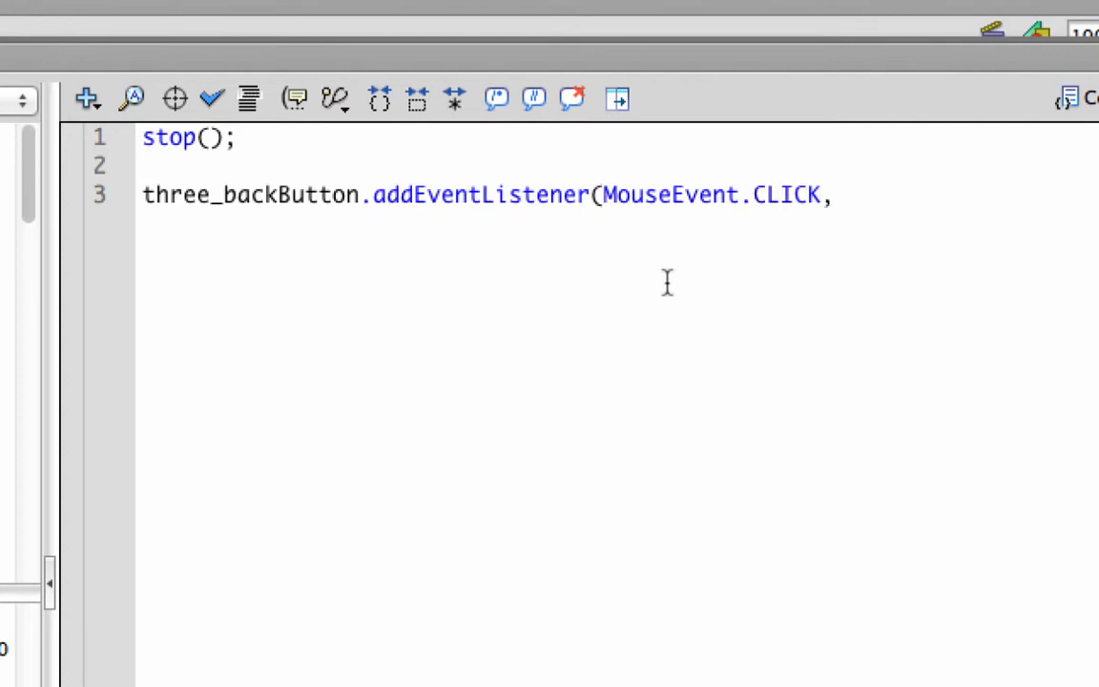
text( goToMen)
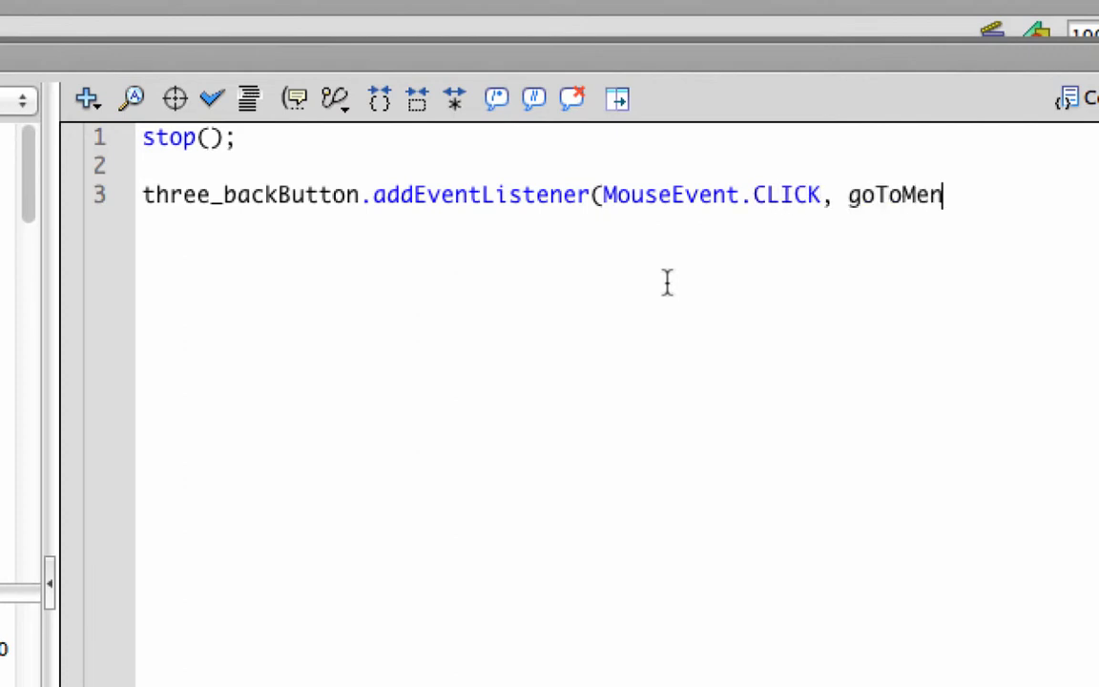
text(u);)
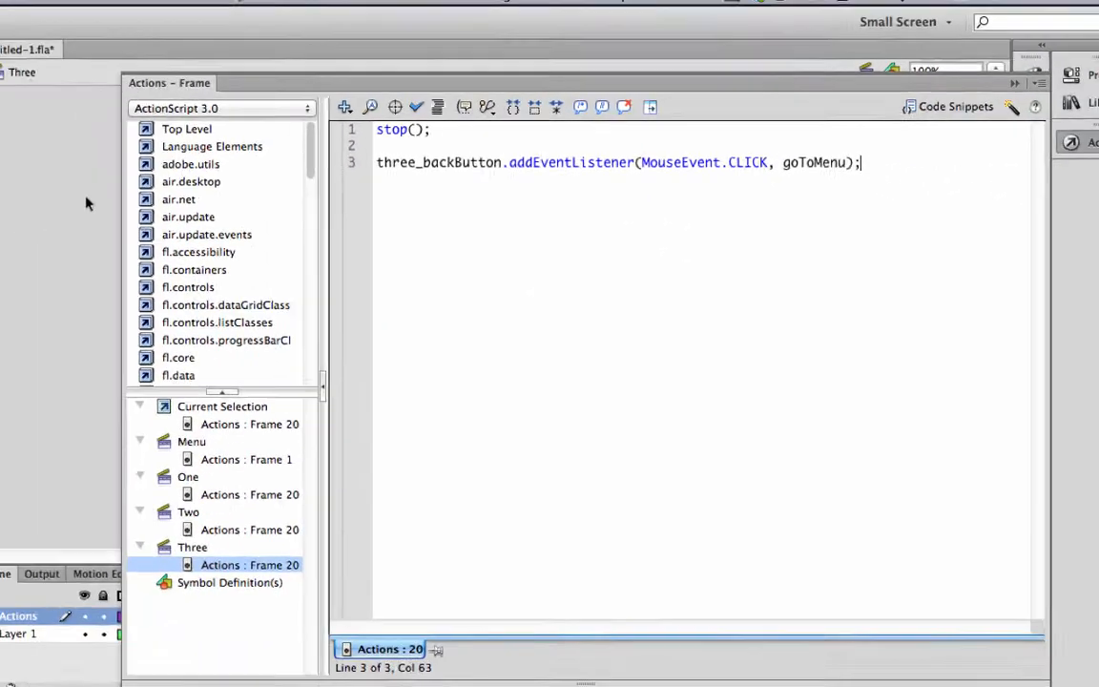
click(217, 321)
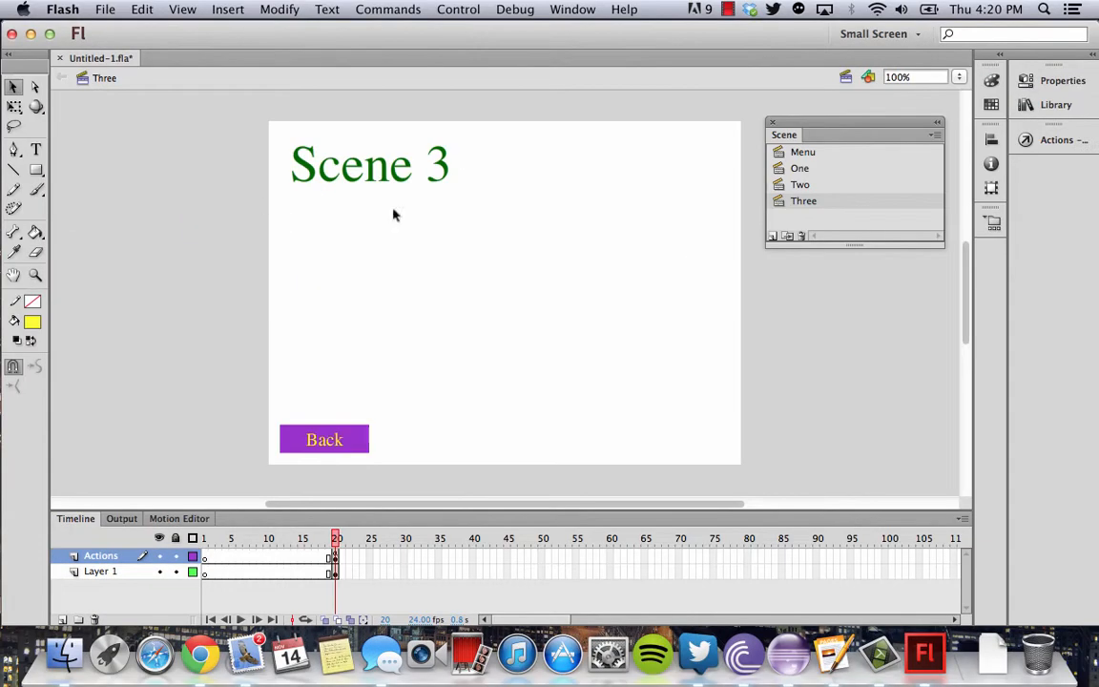
- In scene Two's frame 20 script, add two_backButton.addEventListener(MouseEvent.CLICK, goToMenu); below stop();
click(792, 184)
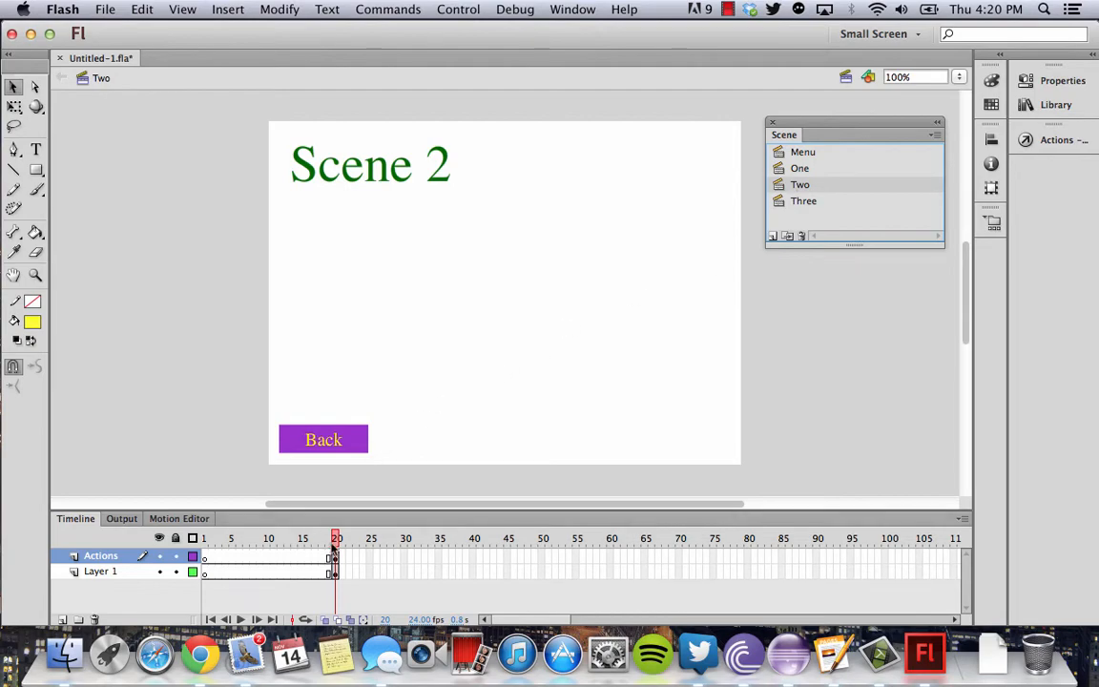
click(336, 565)
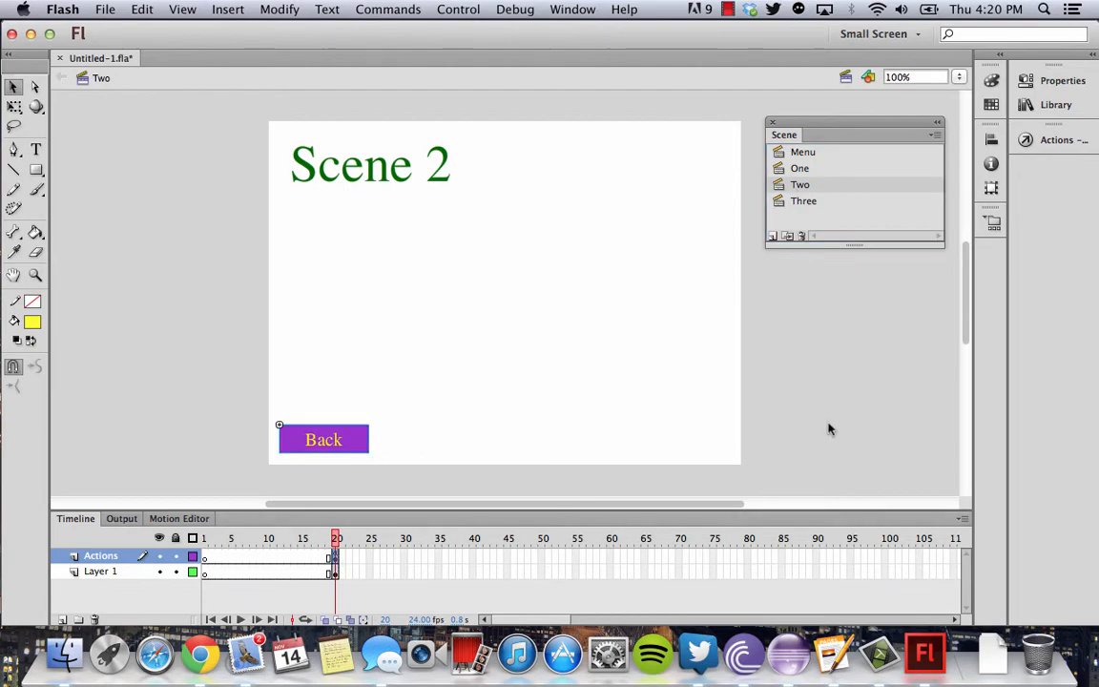
click(1058, 140)
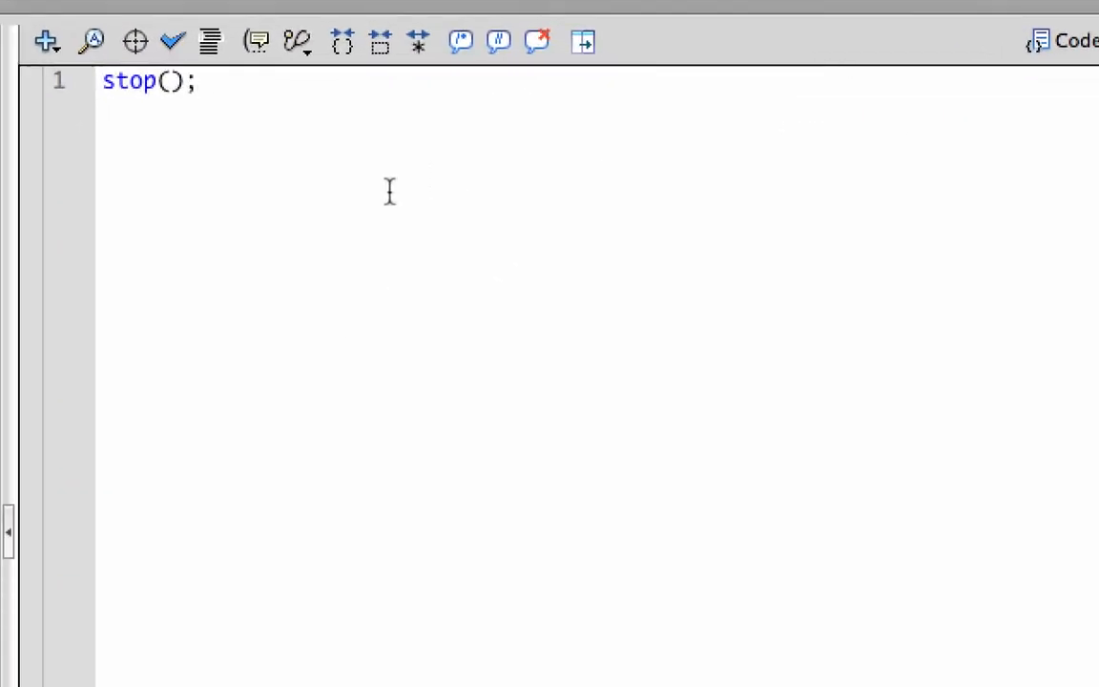
key(Return)
key(Return)
text(two_b)
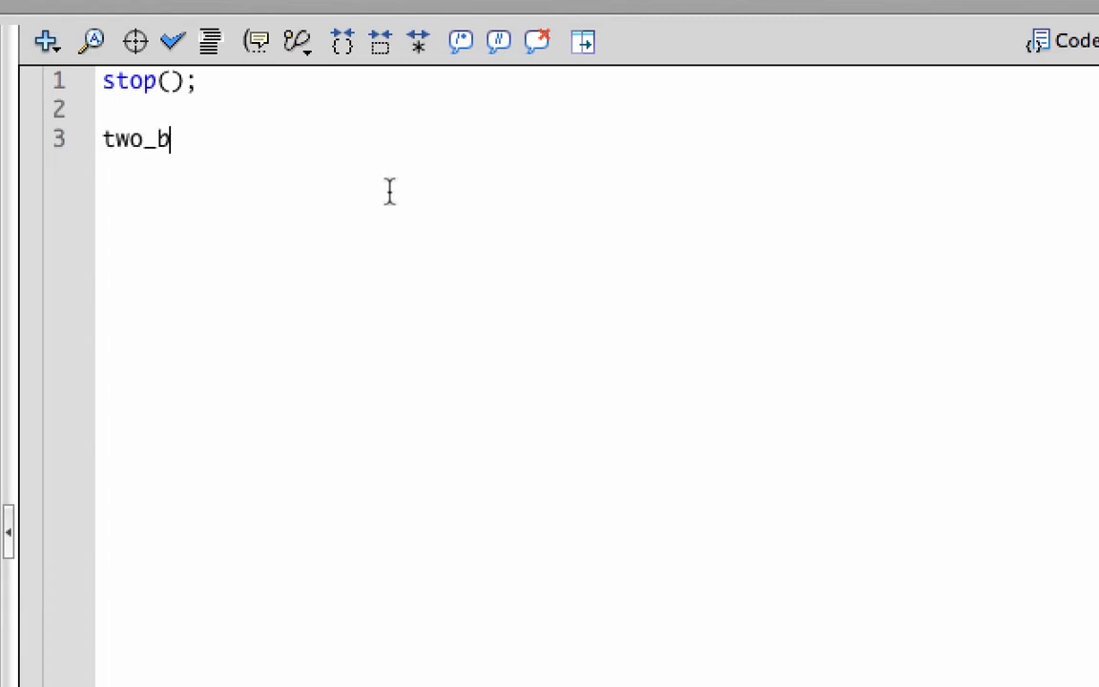
text(ackButton.addEvenet)
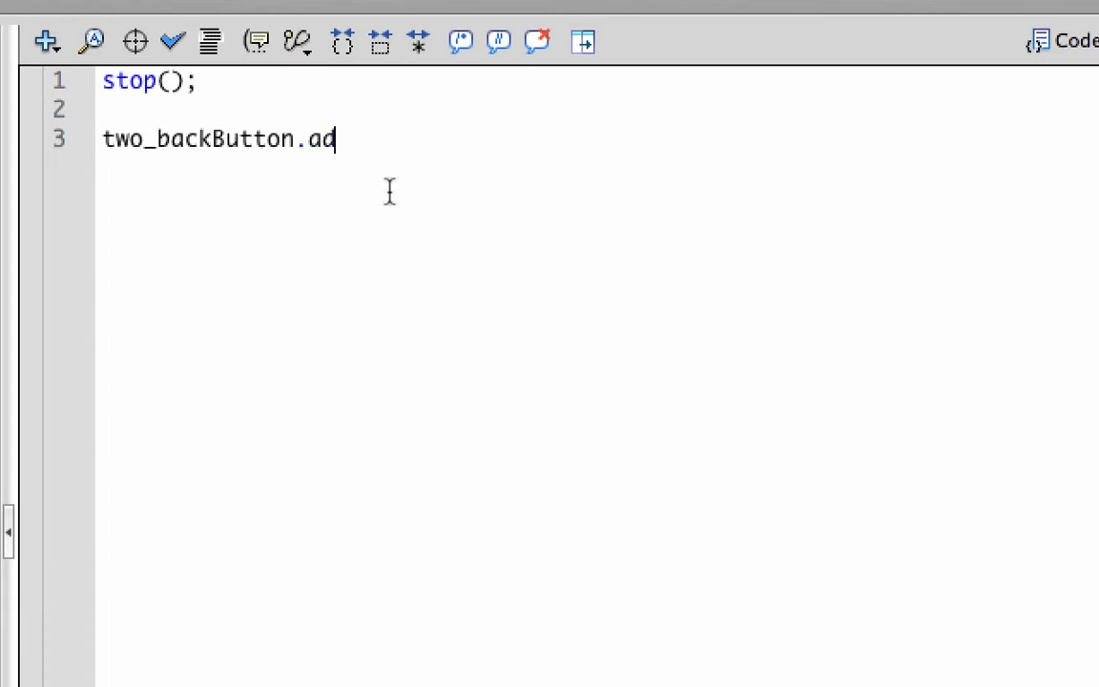
key(BackSpace)
key(BackSpace)
text(t)
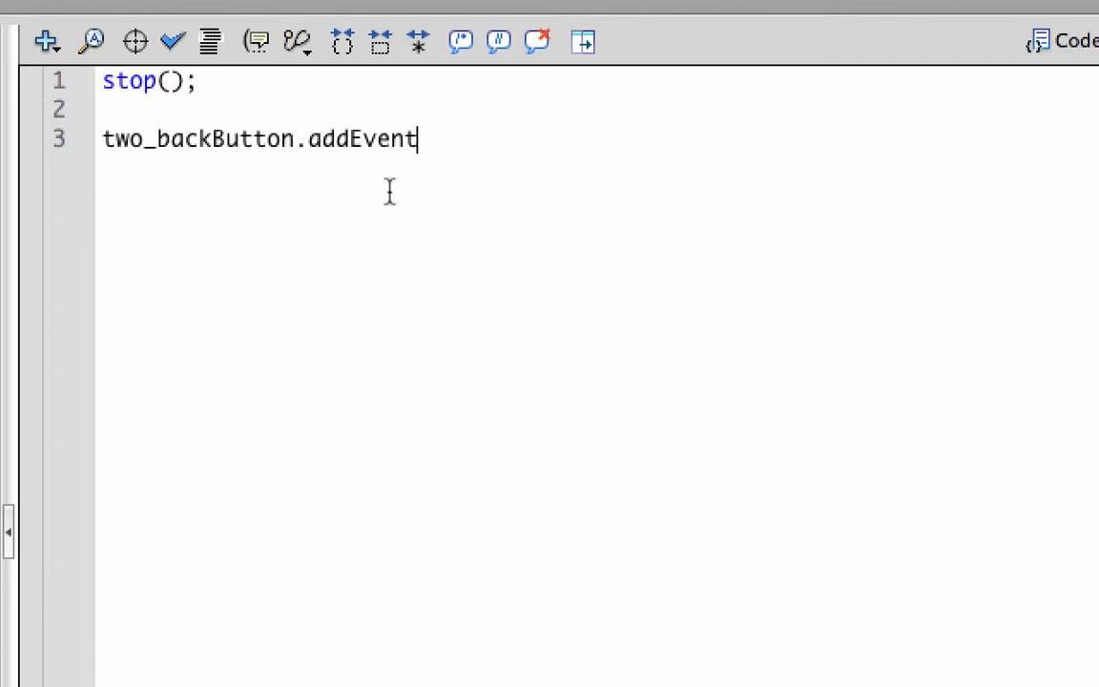
text(Listener(M)
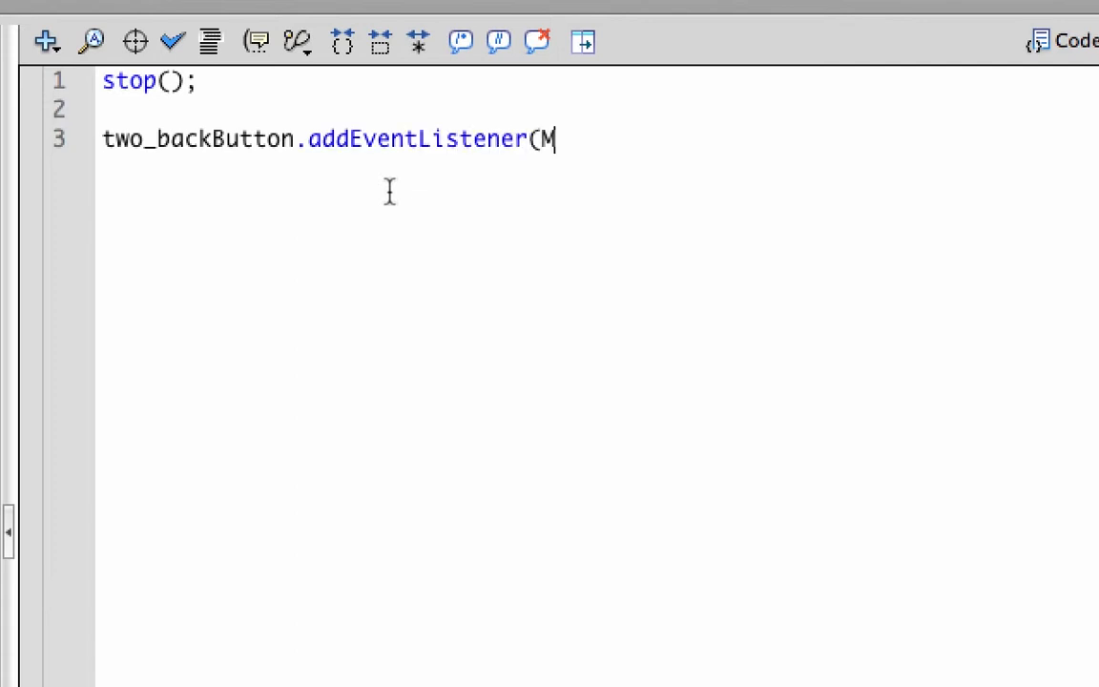
text(ouseEvent.CLICK, got)
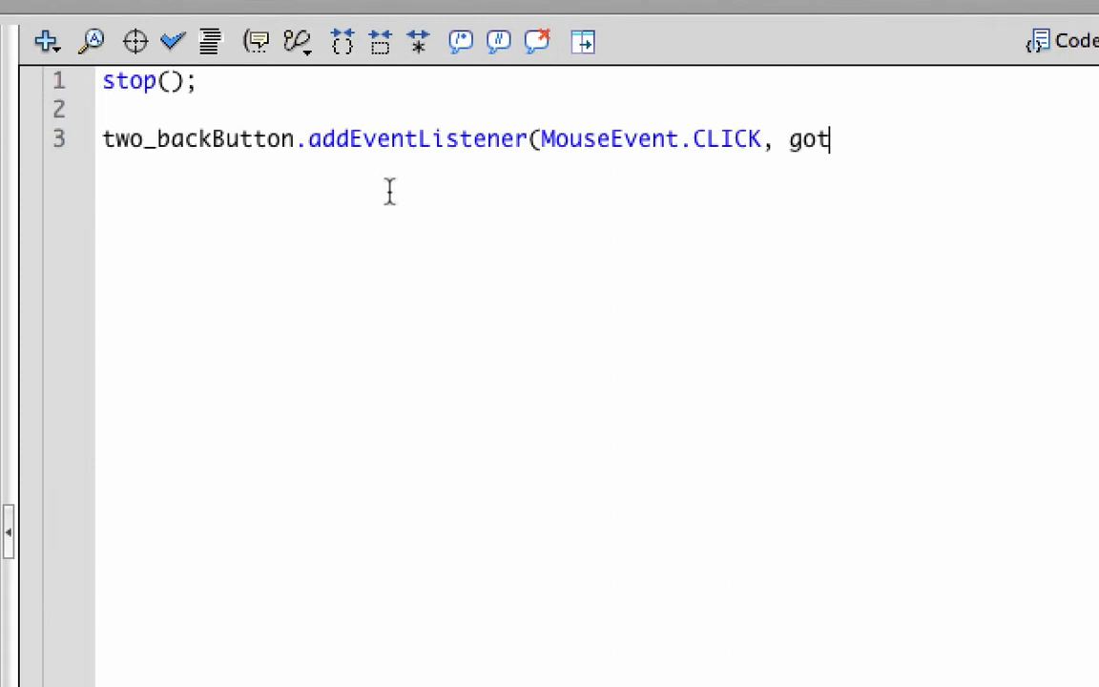
key(BackSpace)
text(Tom)
key(BackSpace)
text(Menu);)
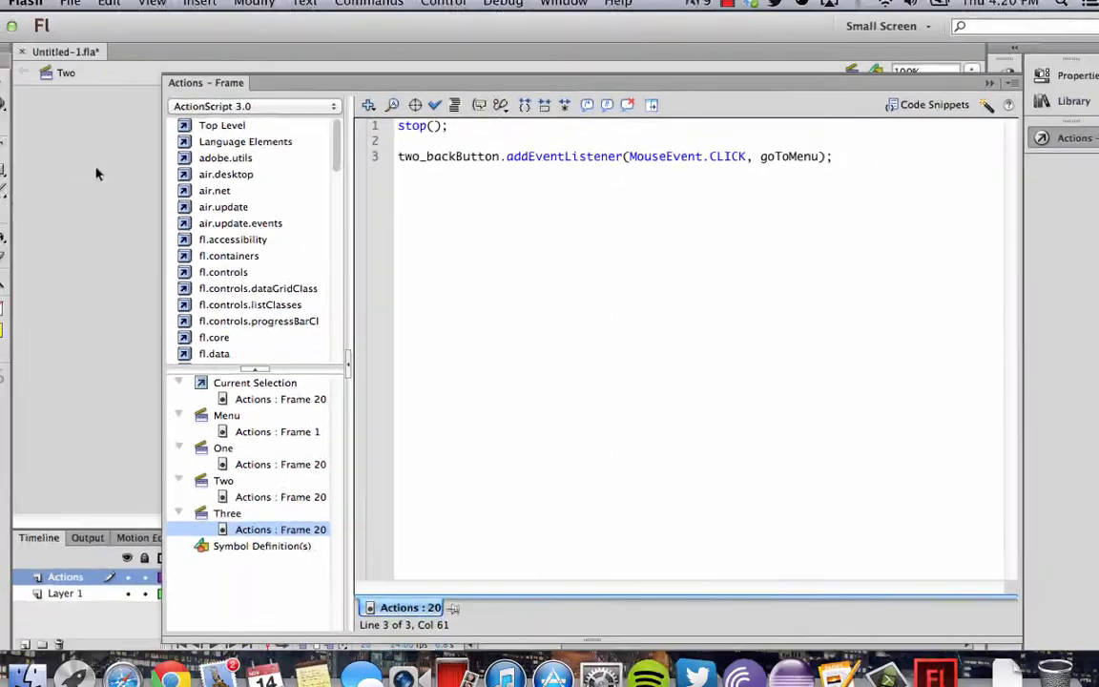
key(alt+F9)
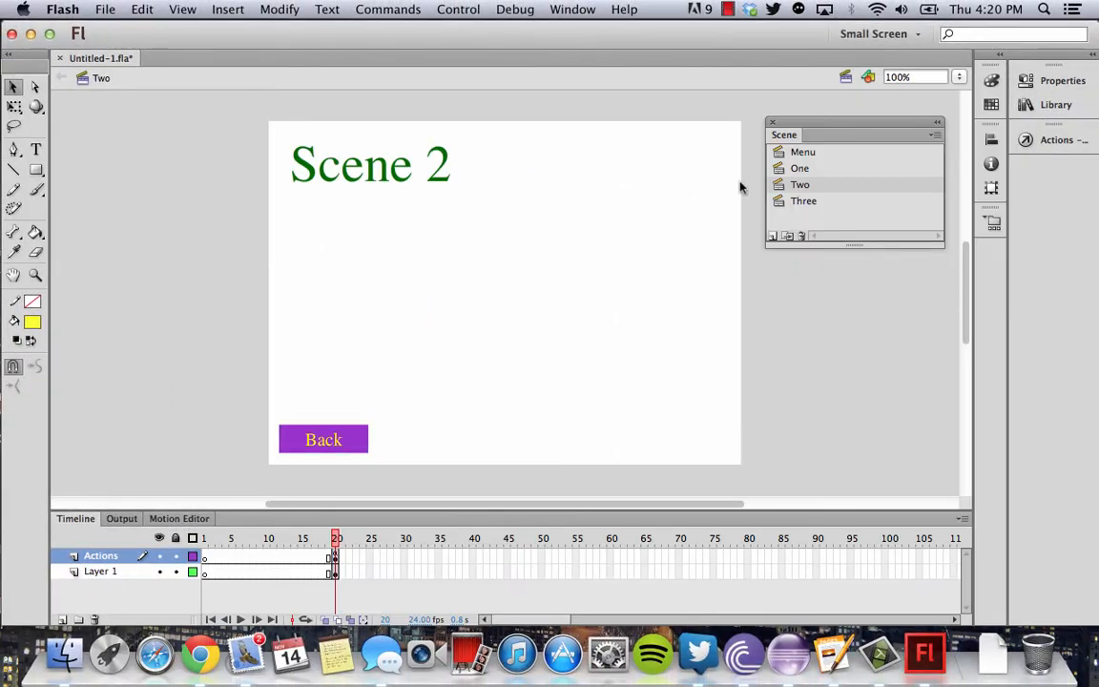
- In scene One's frame 20 script, add one_backButton.addEventListener(MouseEvent.CLICK, goToMenu); below stop();
click(793, 172)
key(alt+F9)
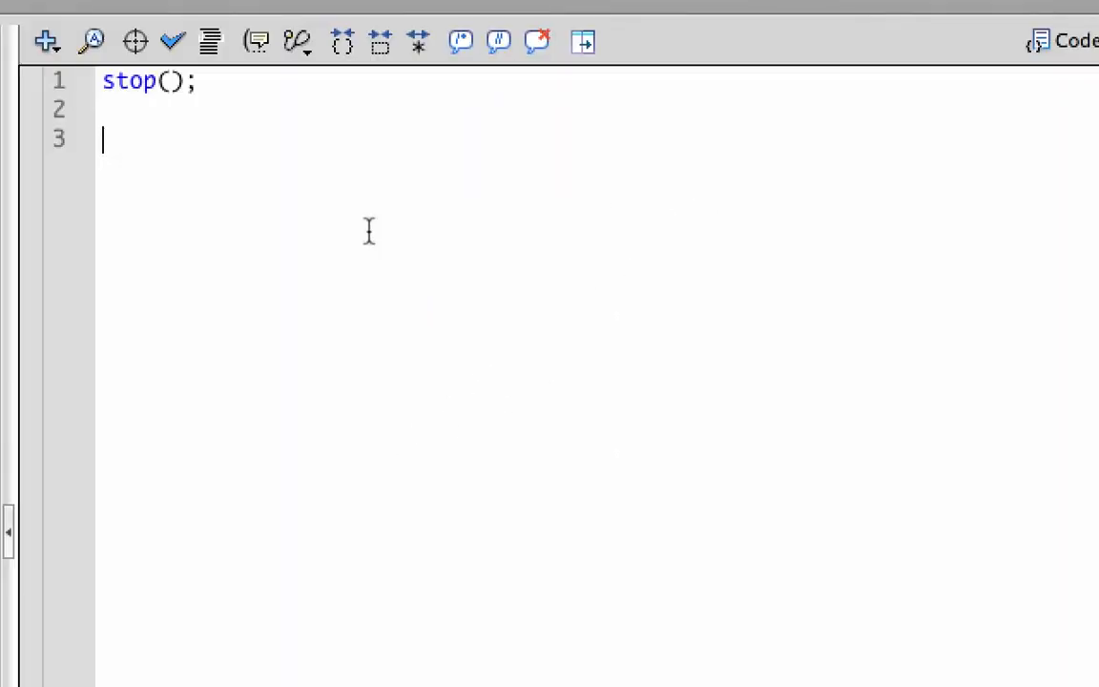
text(one_back)
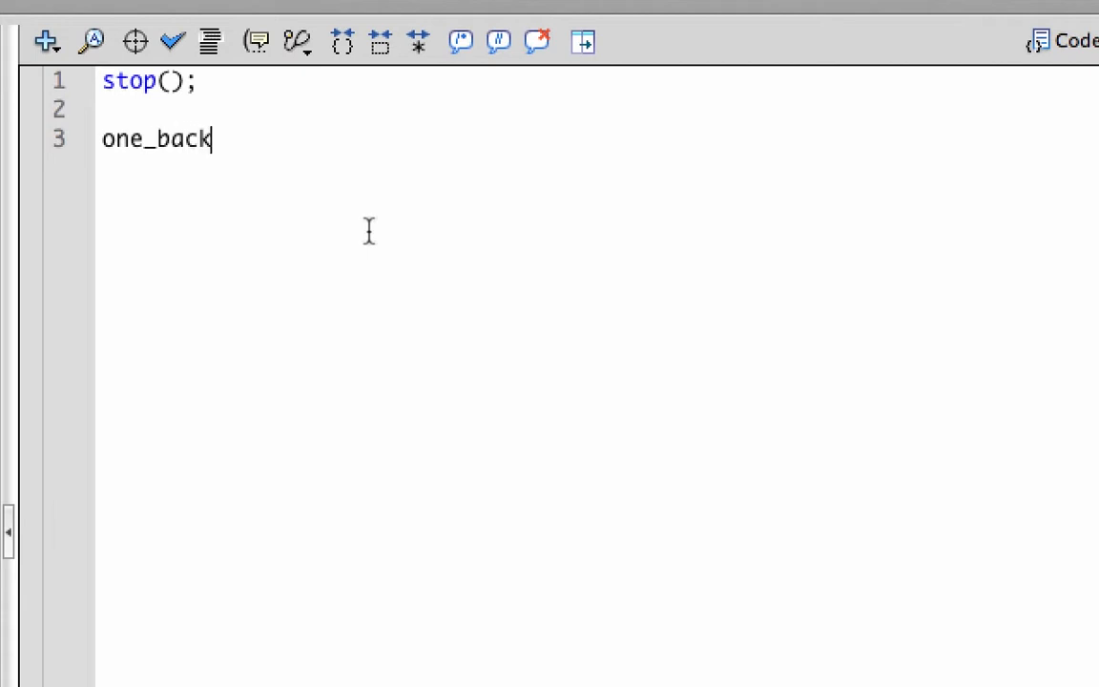
text(Button.addEVen)
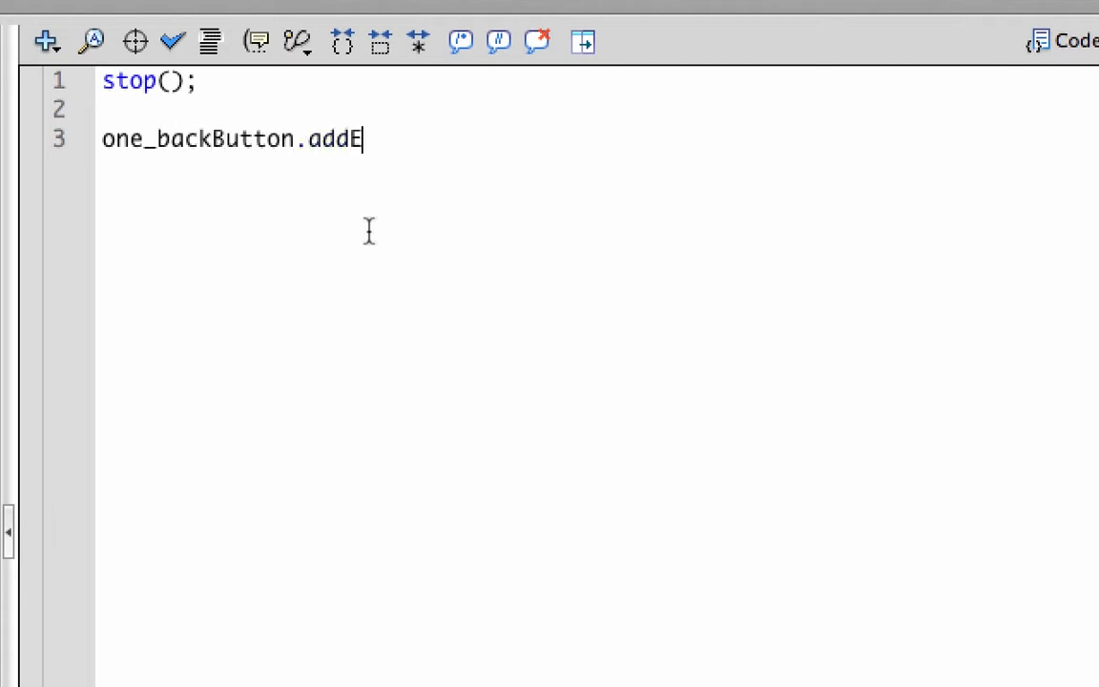
key(BackSpace)
key(BackSpace)
key(BackSpace)
text(ventL)
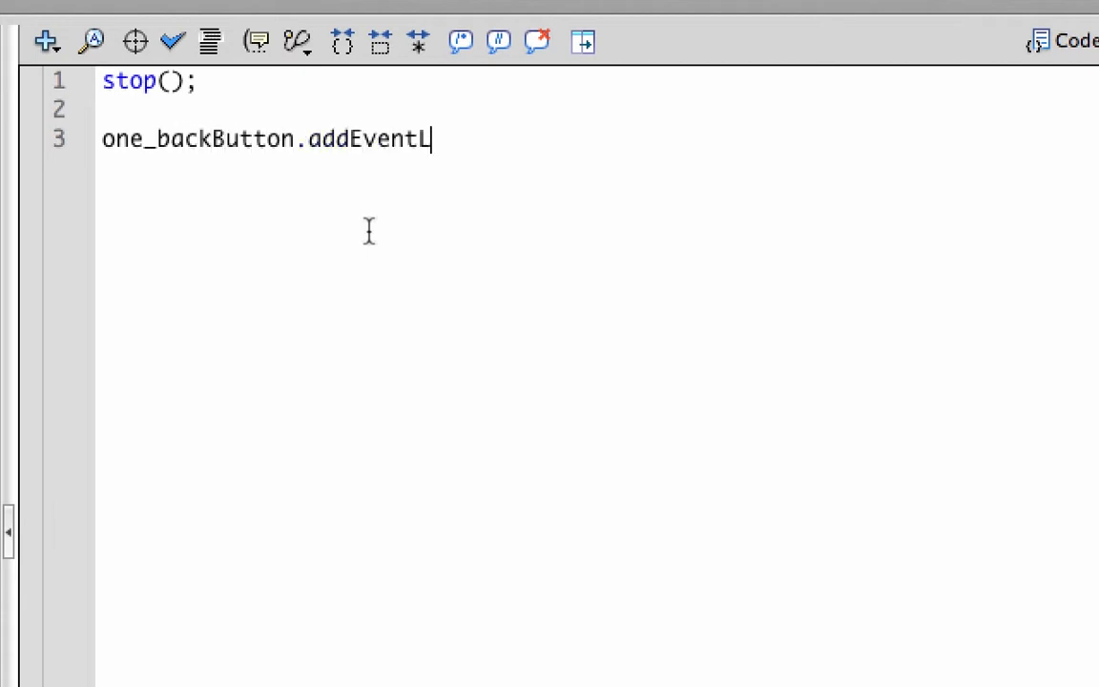
text(istener(Mou)
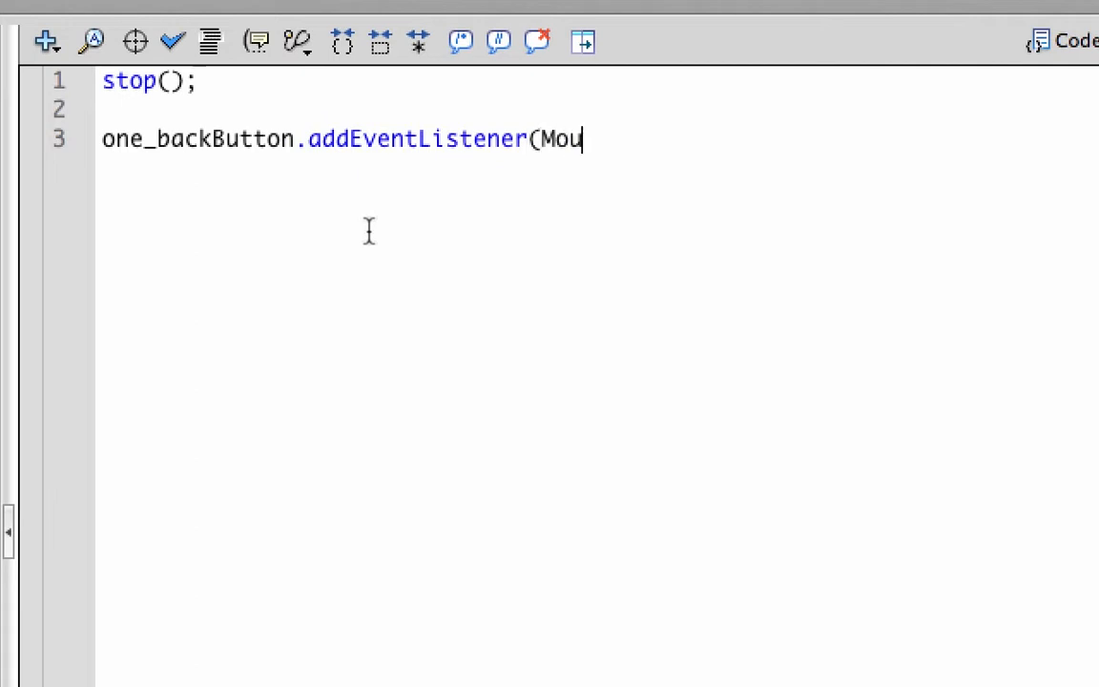
text(seEvent.CLICK)
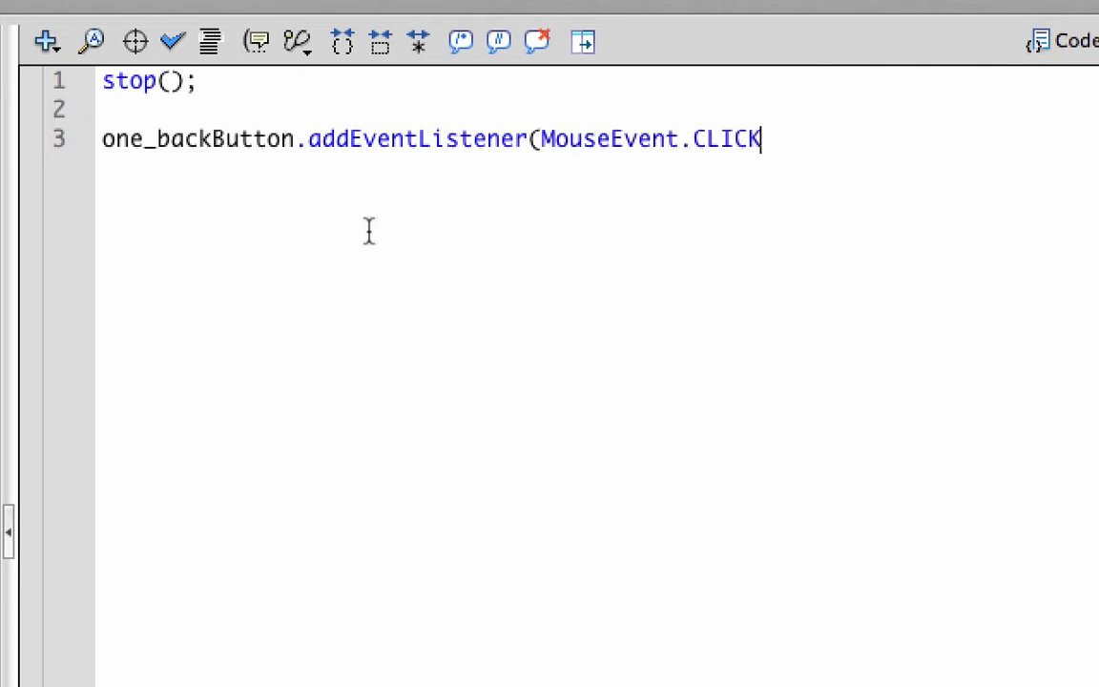
text(, goToMen)
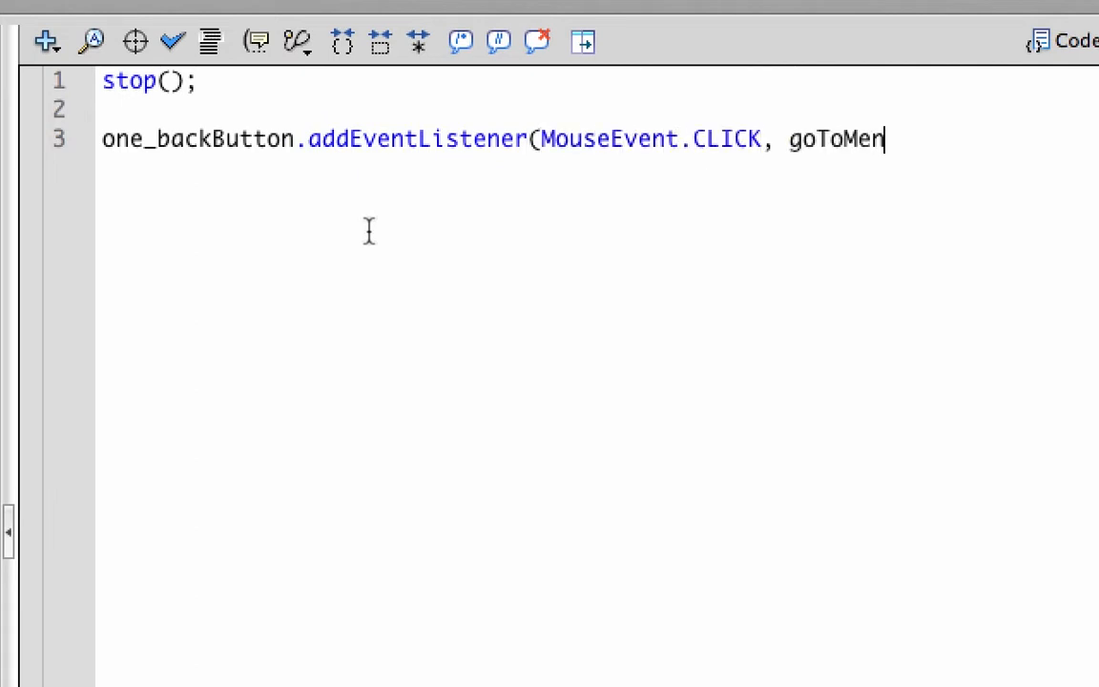
text(e))
key(BackSpace)
key(BackSpace)
text(u);)
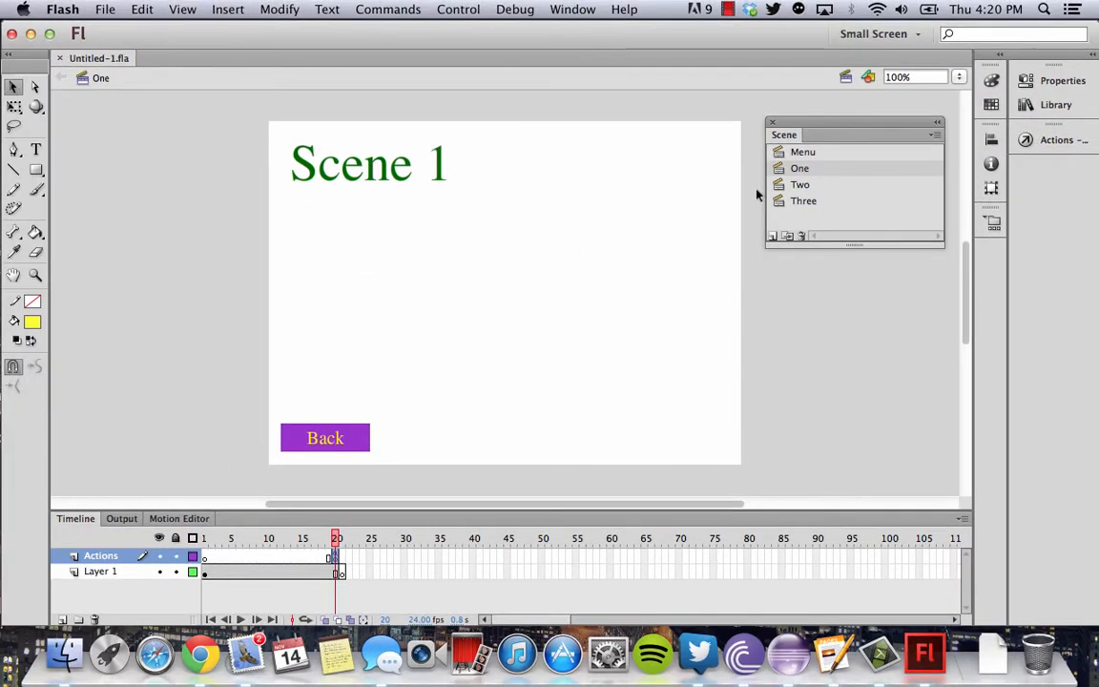
- In the Menu scene's frame 1 script, begin function goToMenu(e : MouseEvent) { below the goToSceneThree function
click(805, 153)
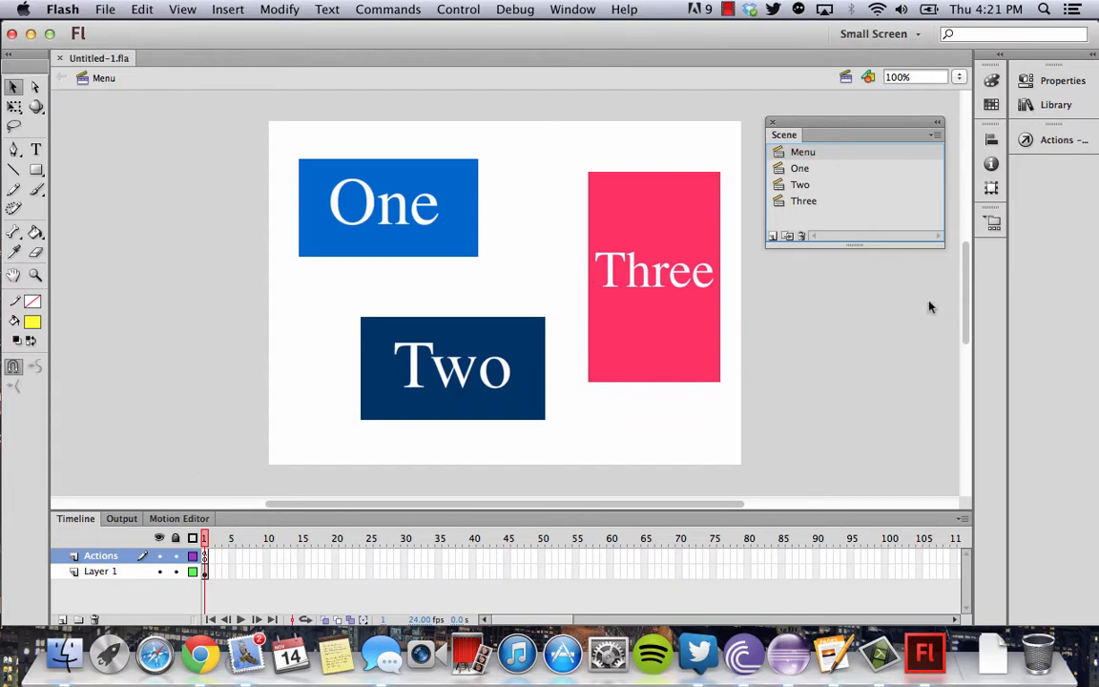
click(1030, 142)
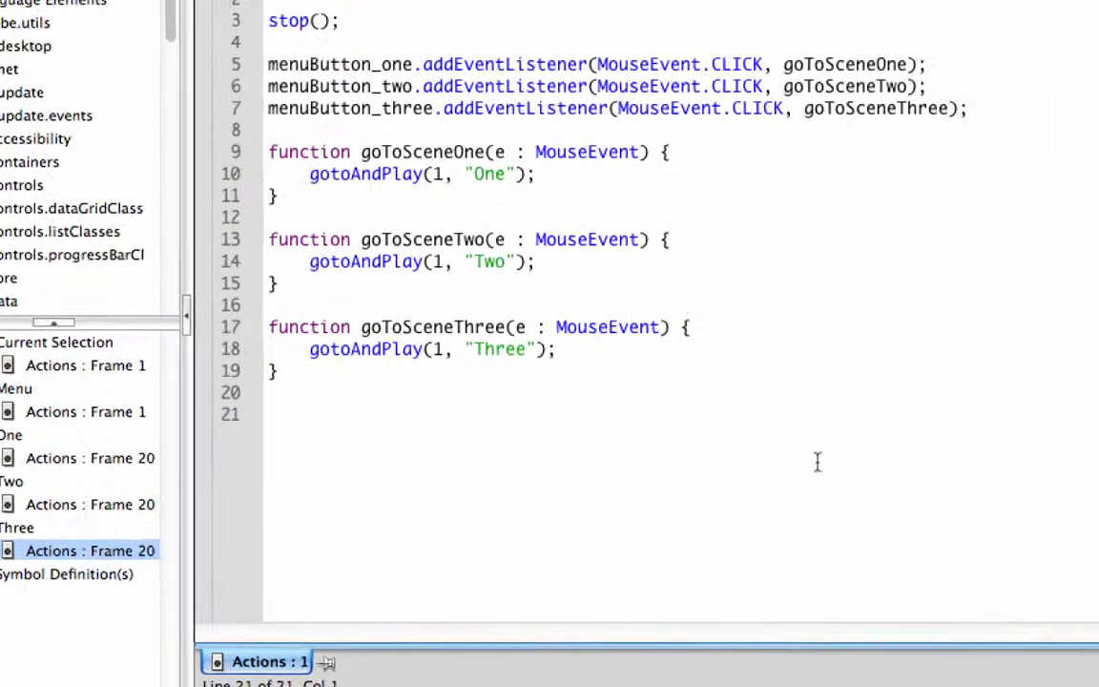
text(fu)
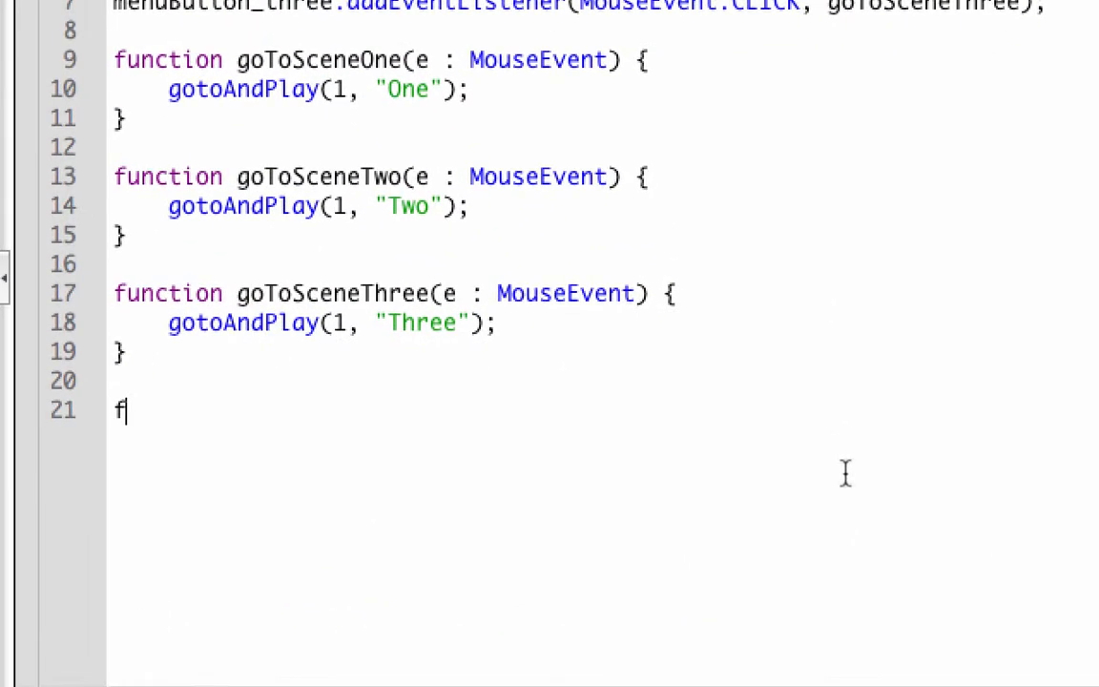
text(nction goT)
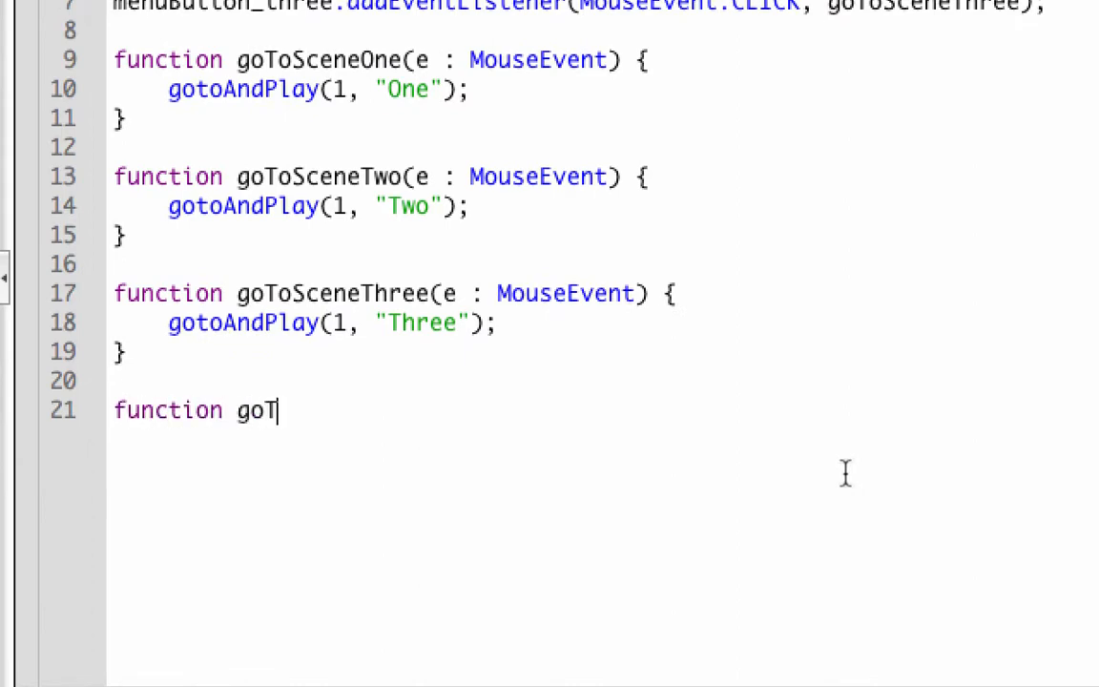
text(oMenu()
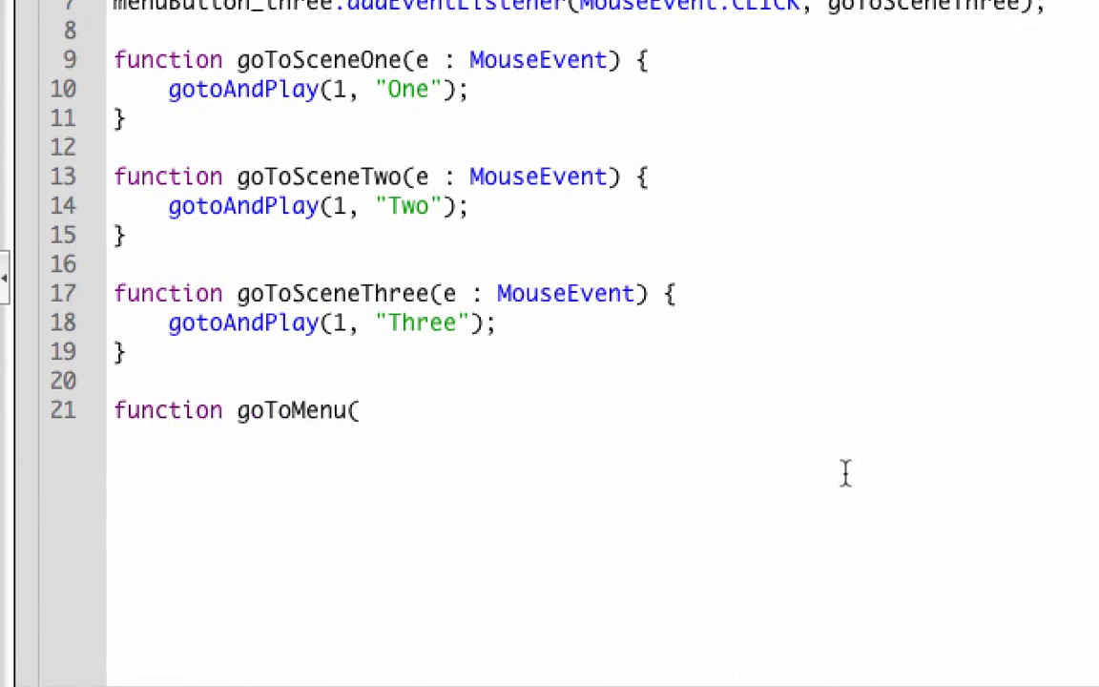
text(e : Mouse)
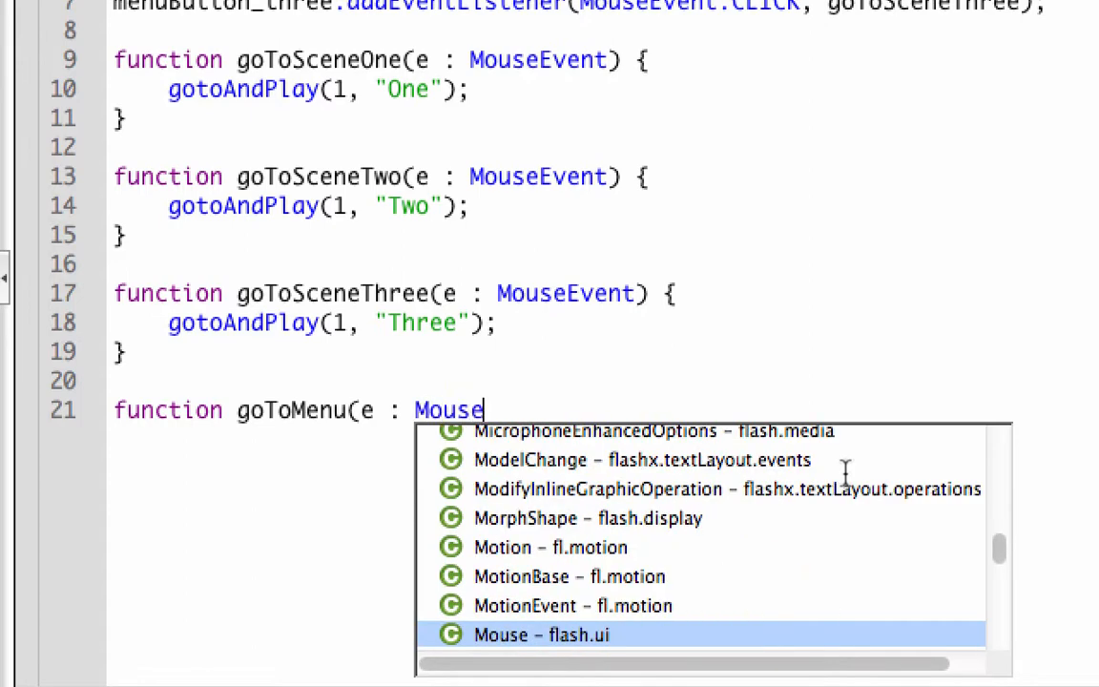
text(Event) {)
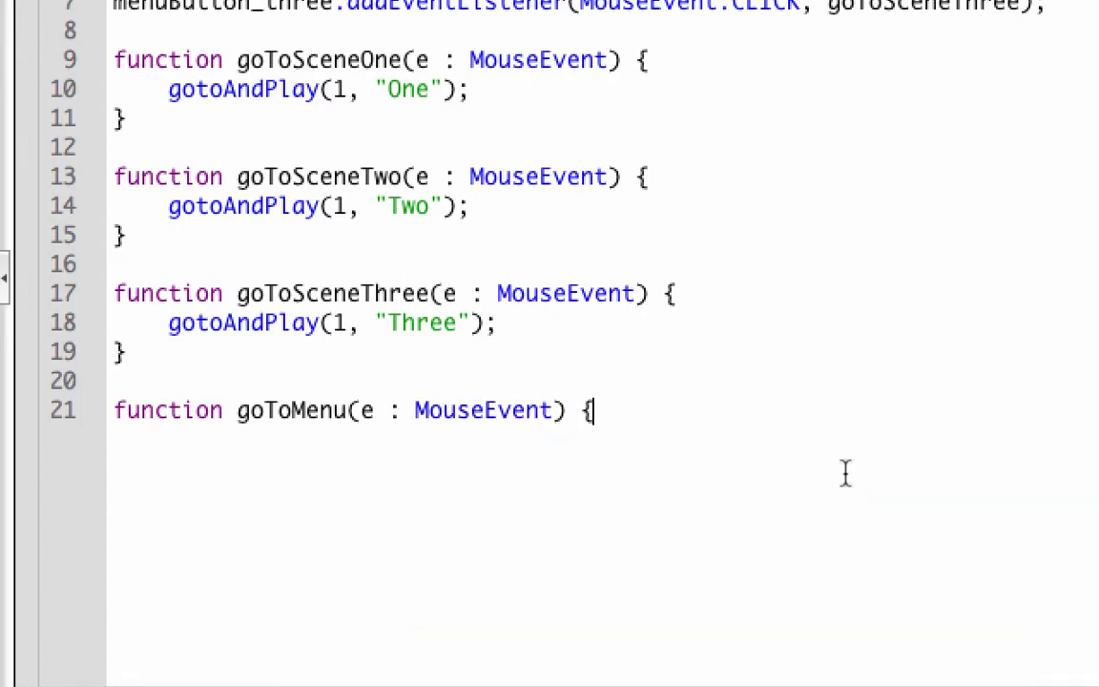
- Fill the body of the goToMenu function with gotoAndPlay(1, "Menu");
key(Return)
text(goT)
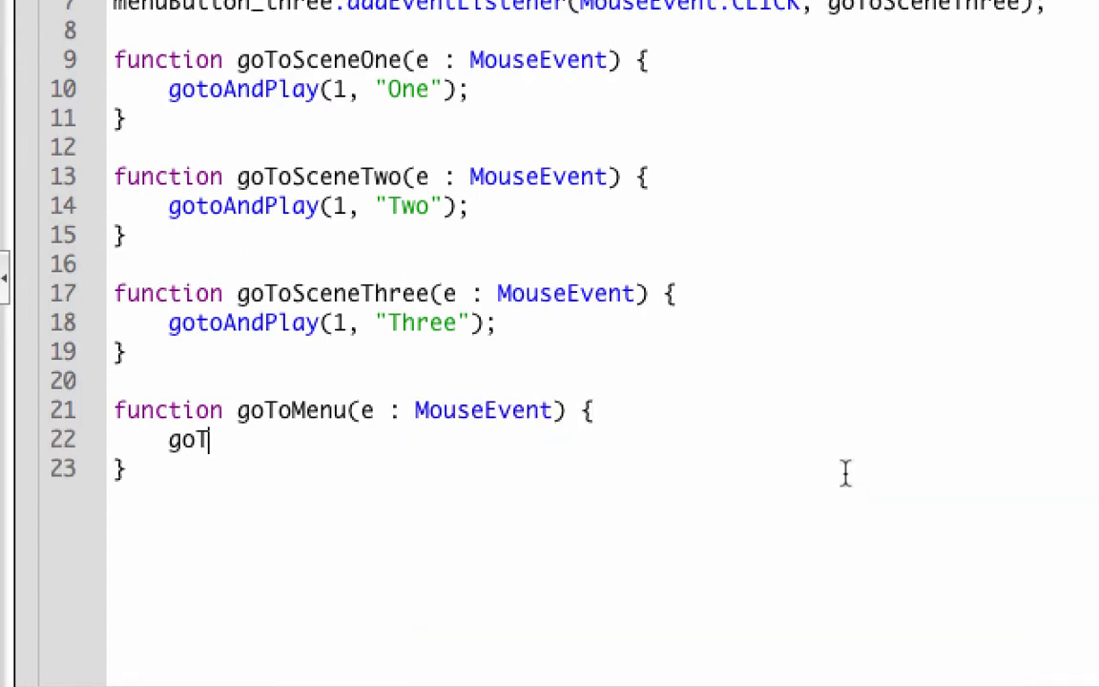
key(BackSpace)
text(toand)
key(BackSpace)
key(BackSpace)
key(BackSpace)
text(An)
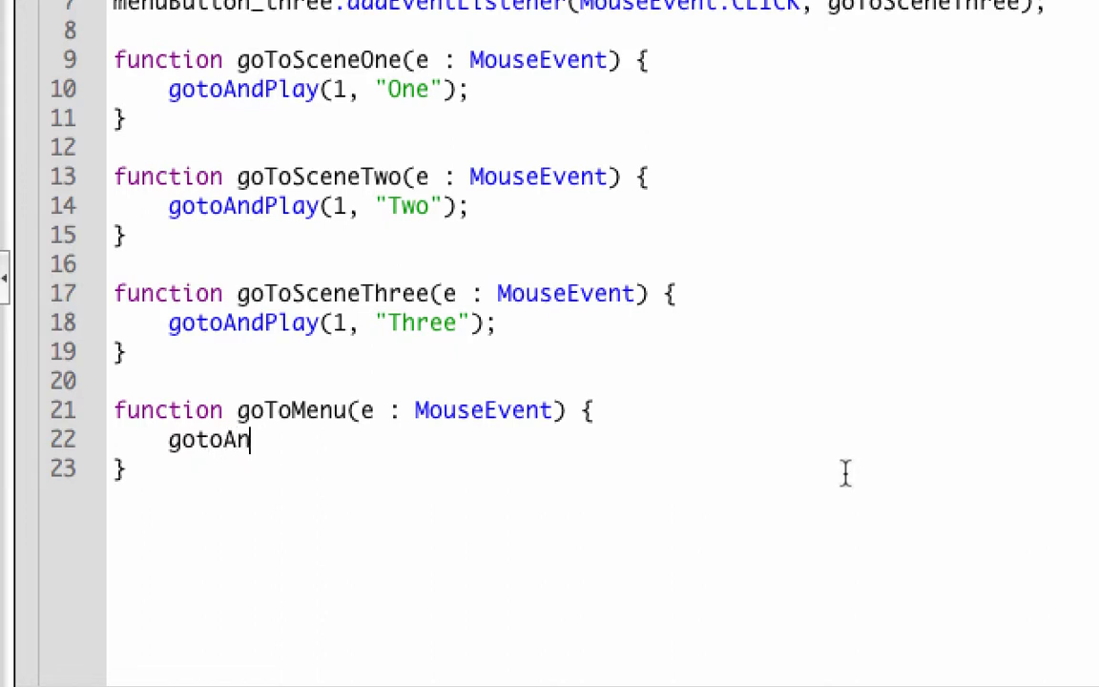
text(dPlay()
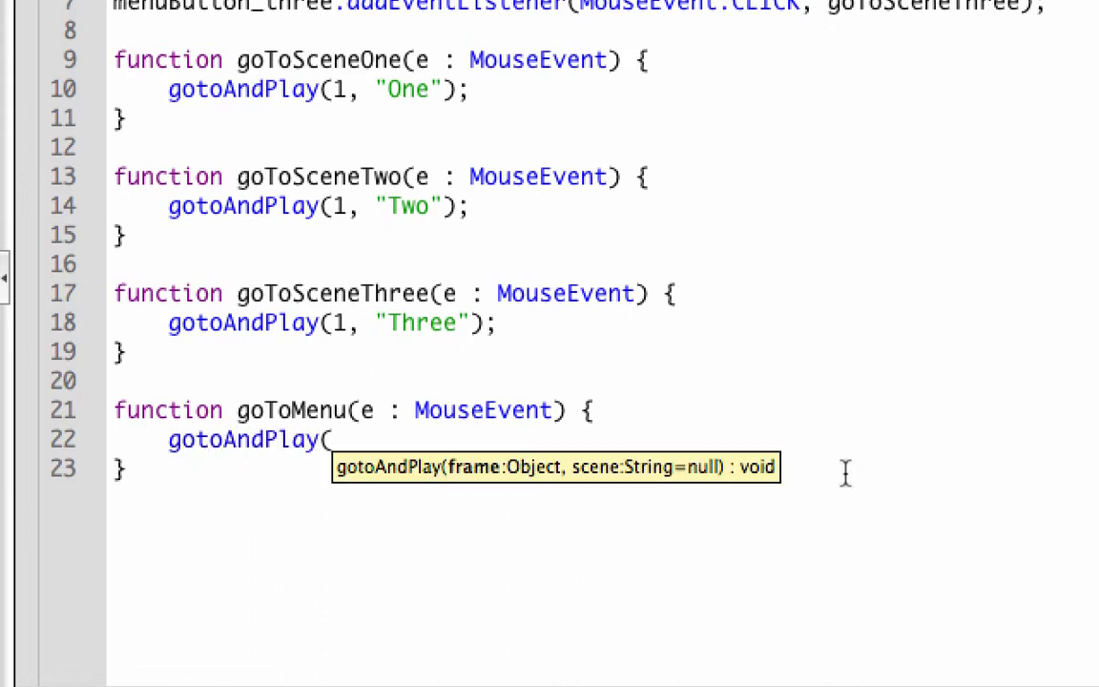
text(1, "men)
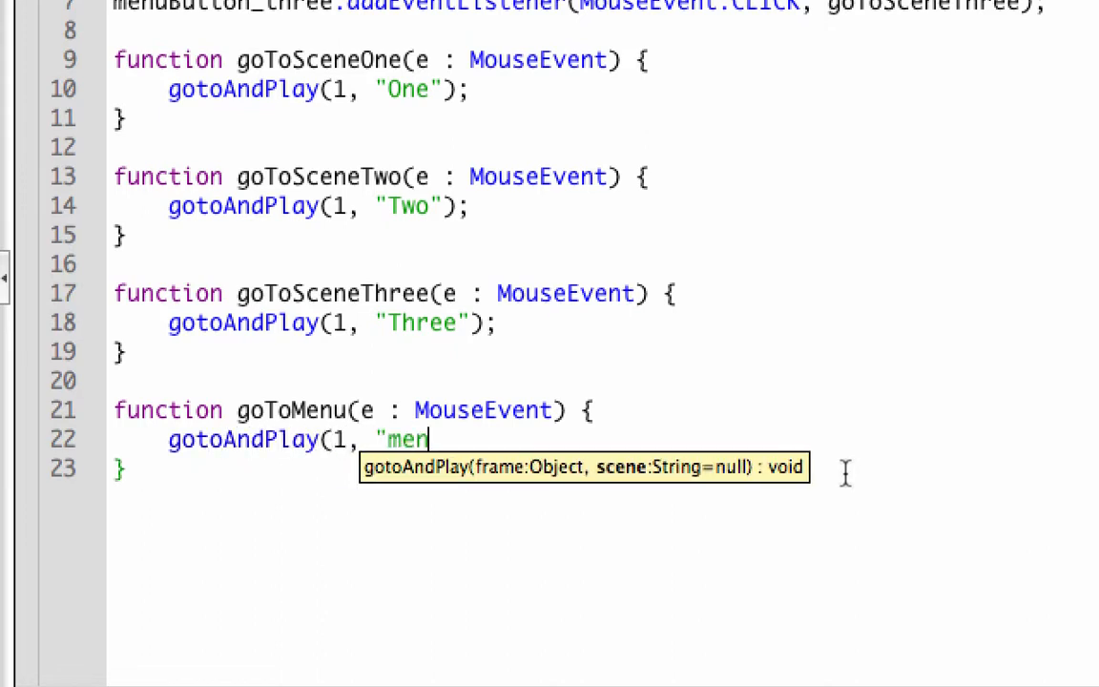
key(BackSpace)
key(BackSpace)
key(BackSpace)
text(Menu");)
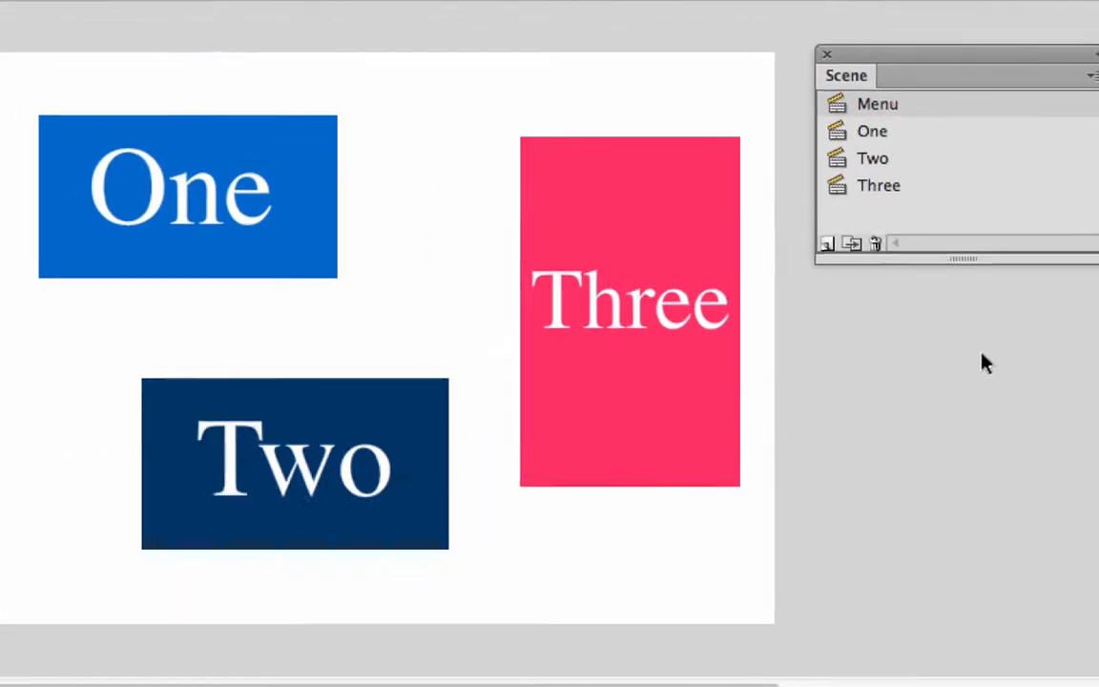
- Test the movie and go to scene One with the menu's One button
key(super+Return)
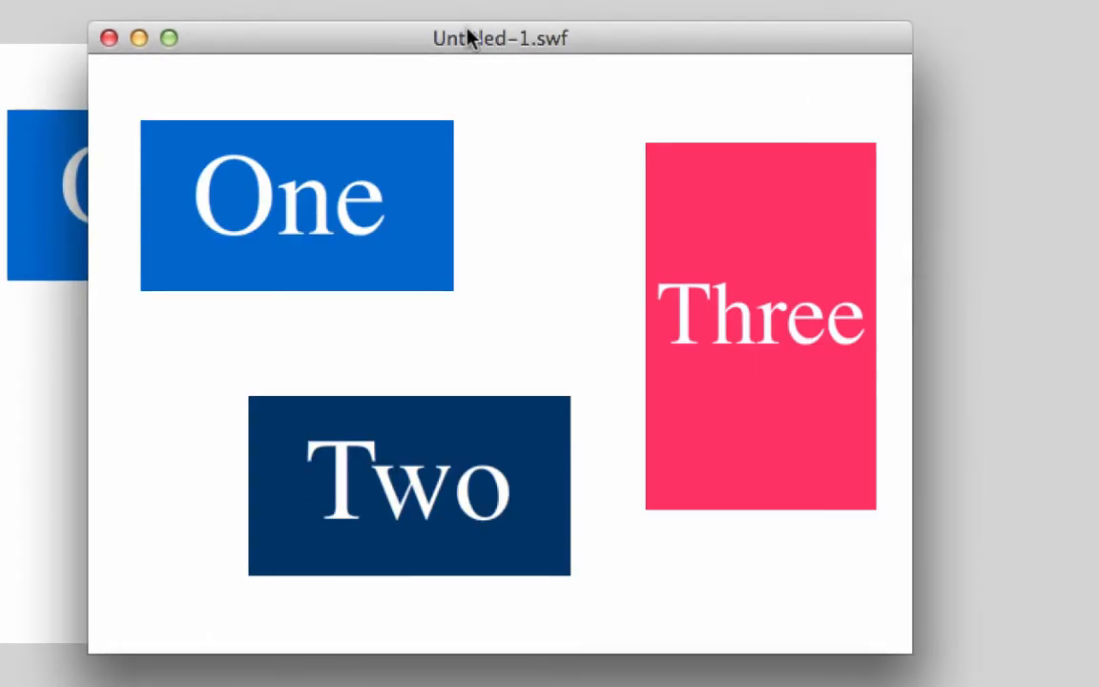
drag(467, 38, 443, 12)
click(361, 148)
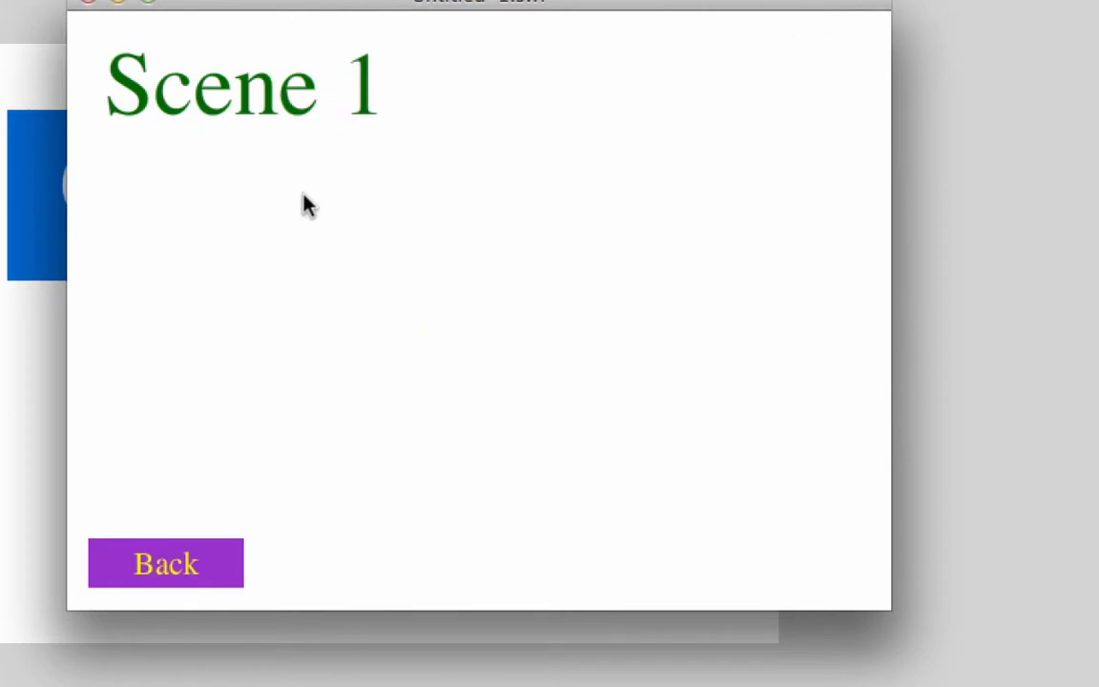